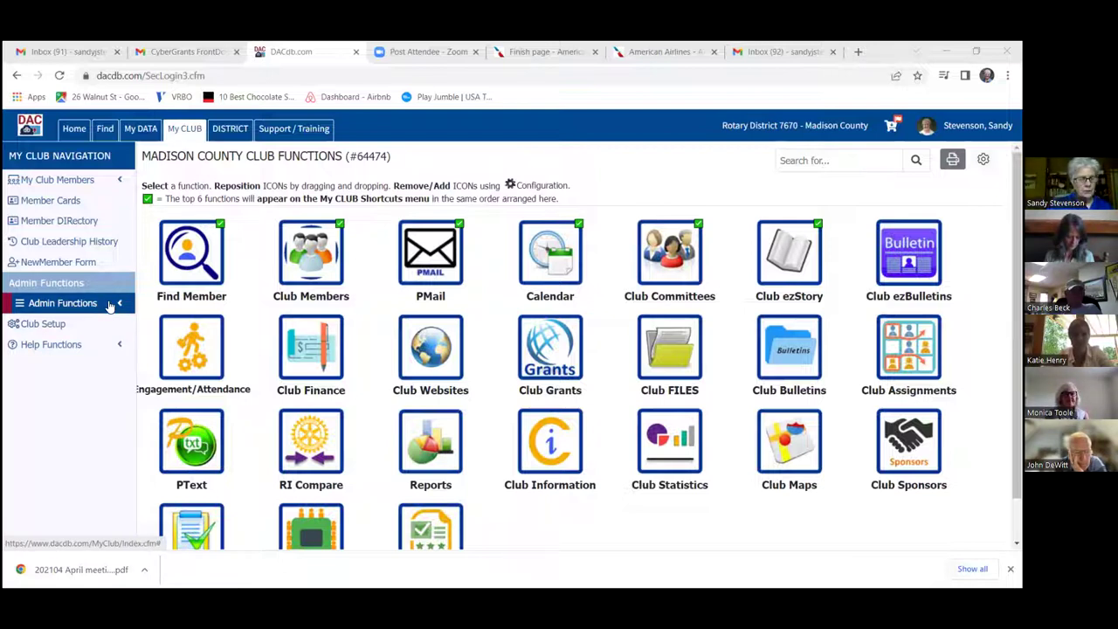
# - Open the Madison County club record for editing and review its mailing address and contact information
pyautogui.click(111, 305)
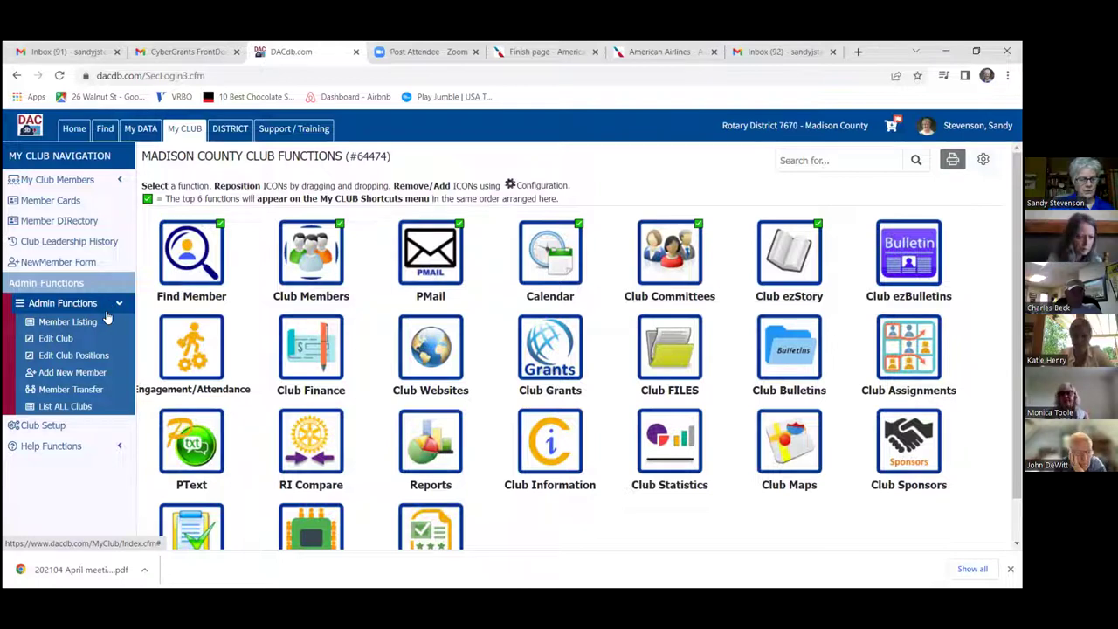
pyautogui.click(56, 341)
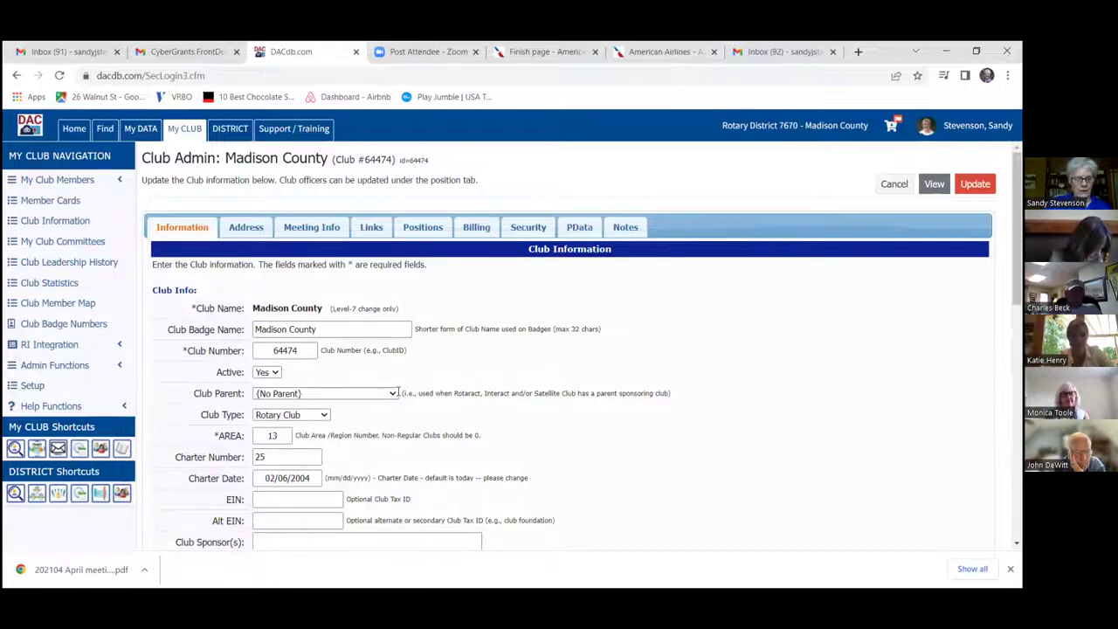
pyautogui.click(245, 226)
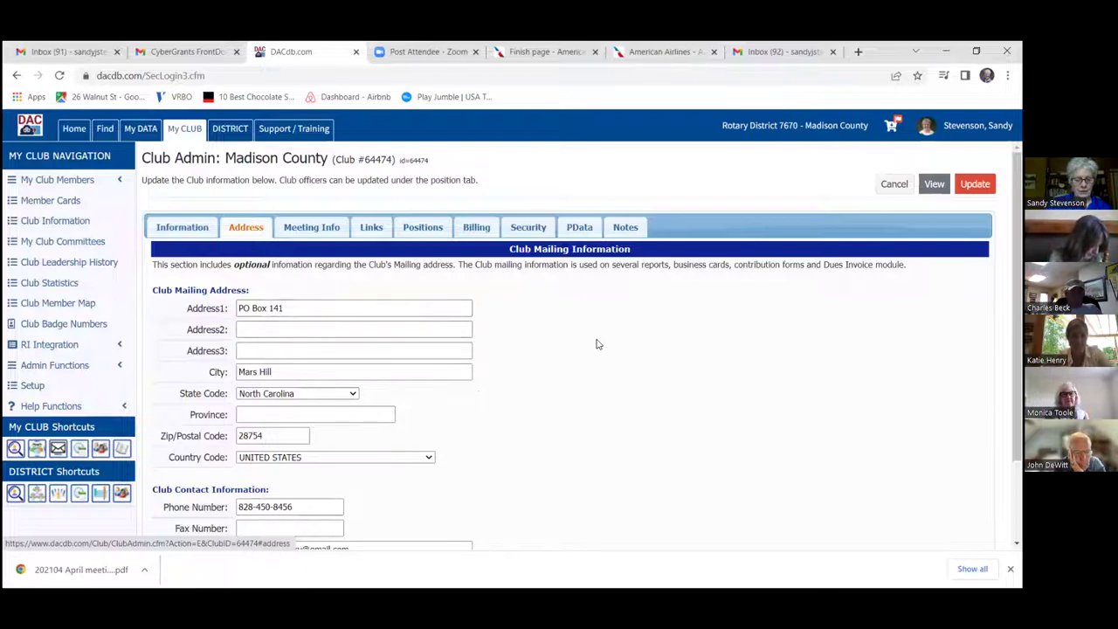
pyautogui.scroll(-1, 1017, 350)
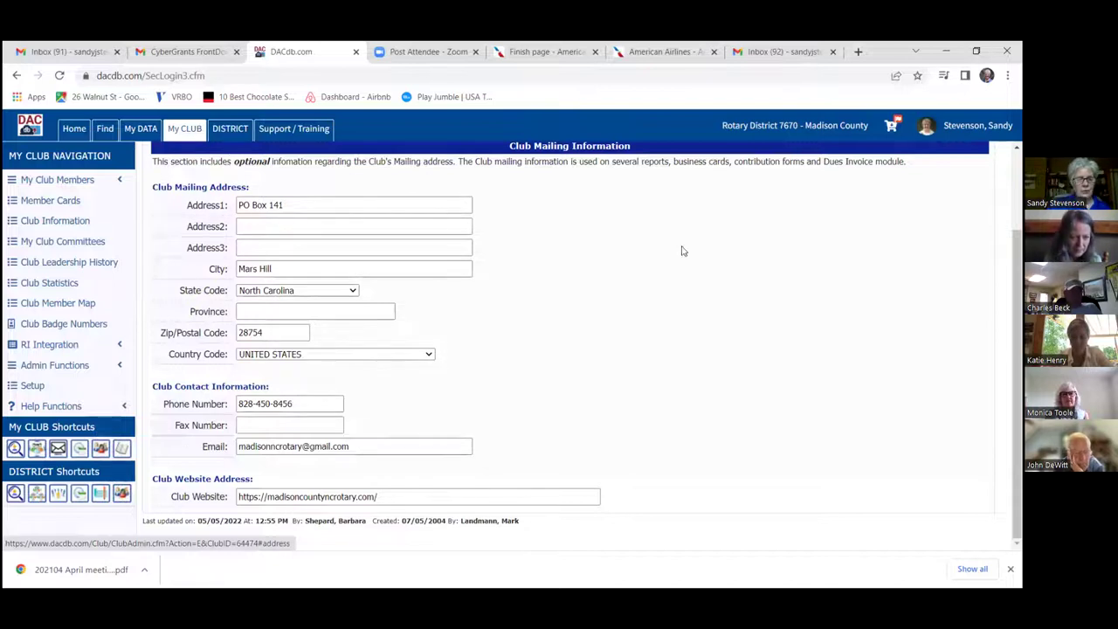
pyautogui.scroll(2, 1016, 349)
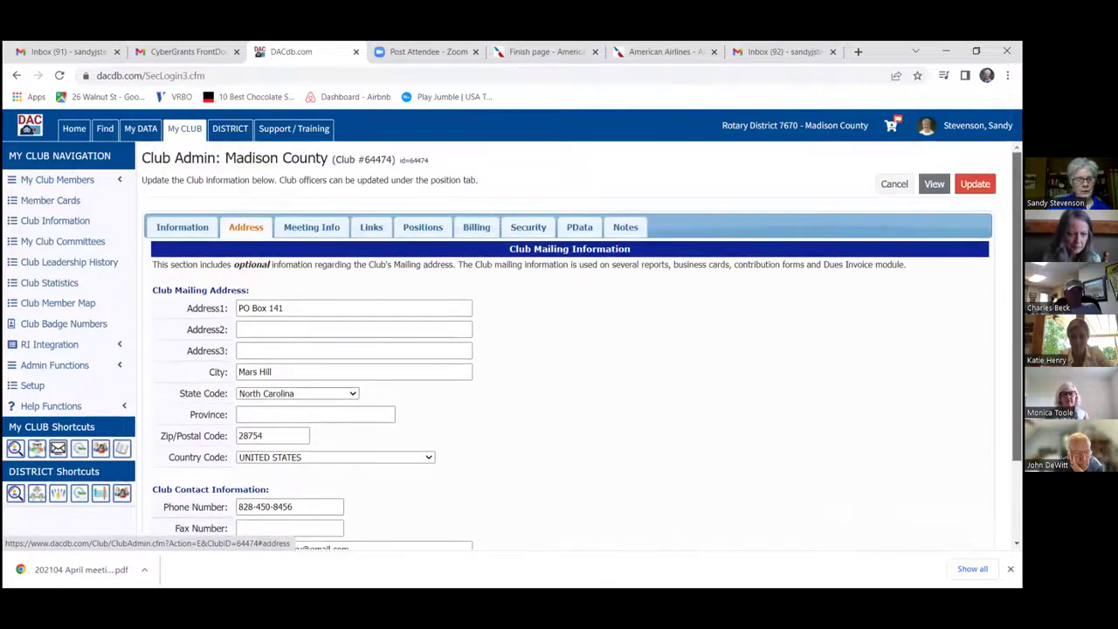
# - Remove the words "hybrid meetings" from the Meeting Place text in the club's meeting information
pyautogui.click(317, 227)
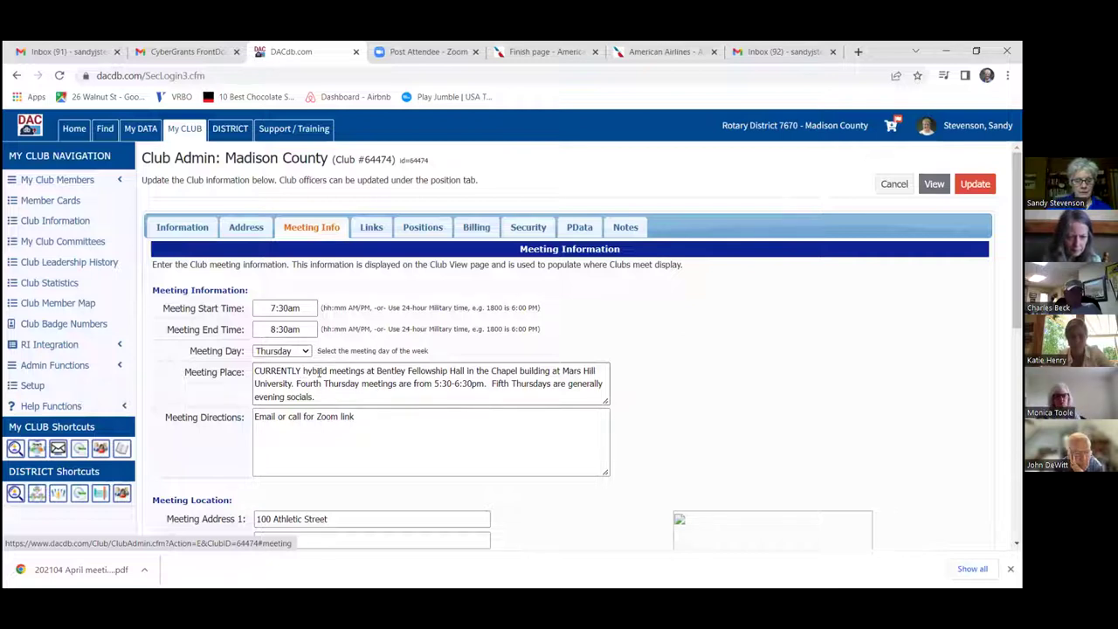
pyautogui.moveTo(365, 371); pyautogui.dragTo(301, 371)
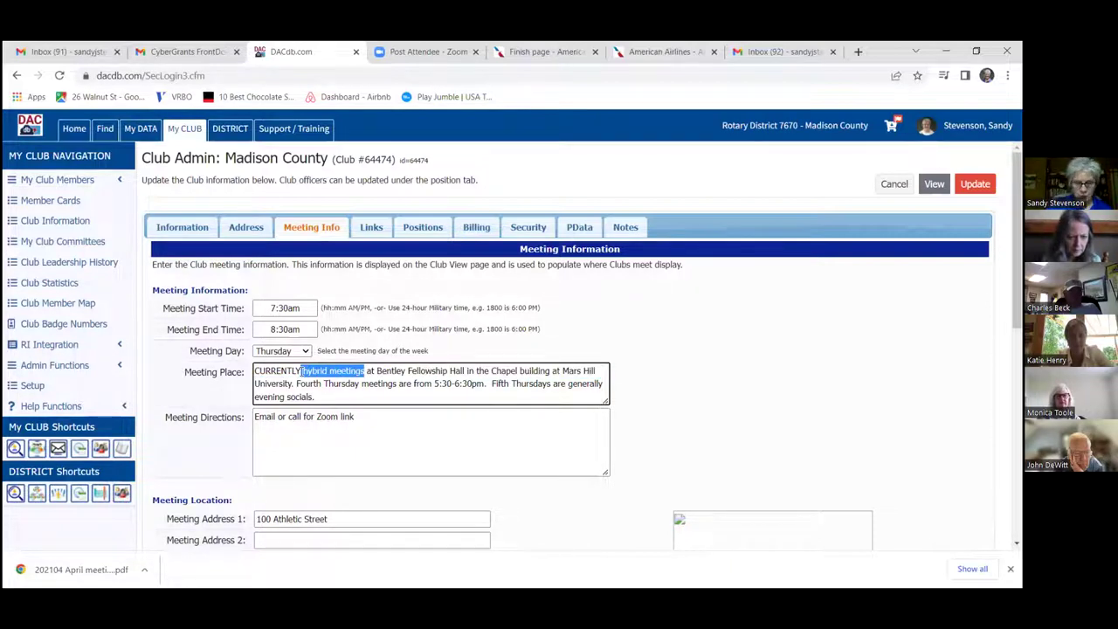
pyautogui.press('BackSpace')
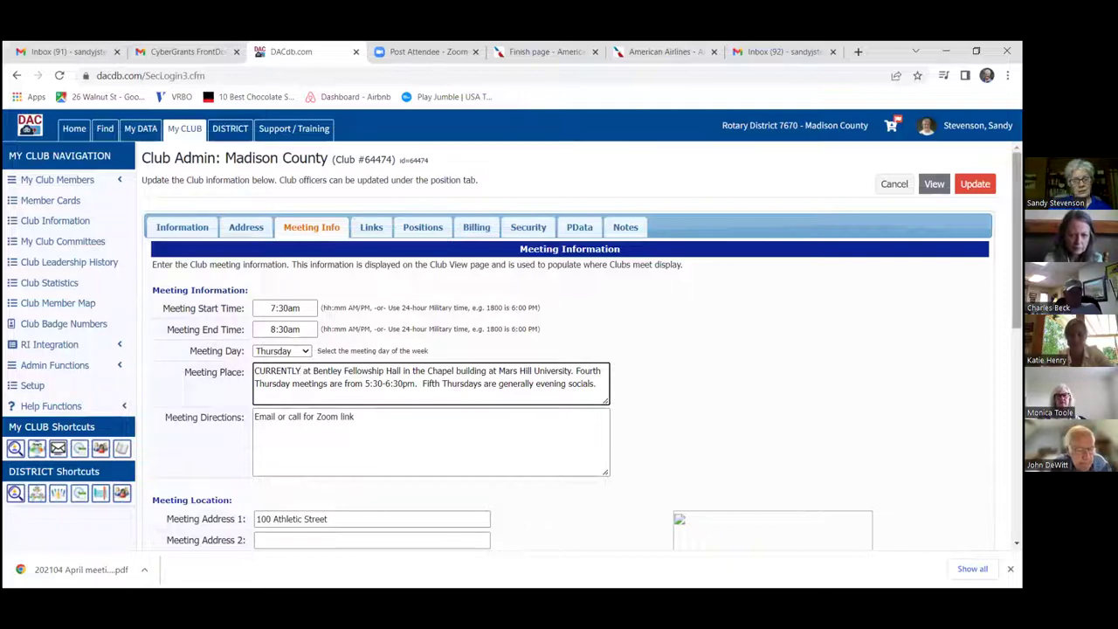
# - Check the meeting location details, change Meeting Directions to "Email or call to confirm the location", and save the club record
pyautogui.scroll(-2, 302, 371)
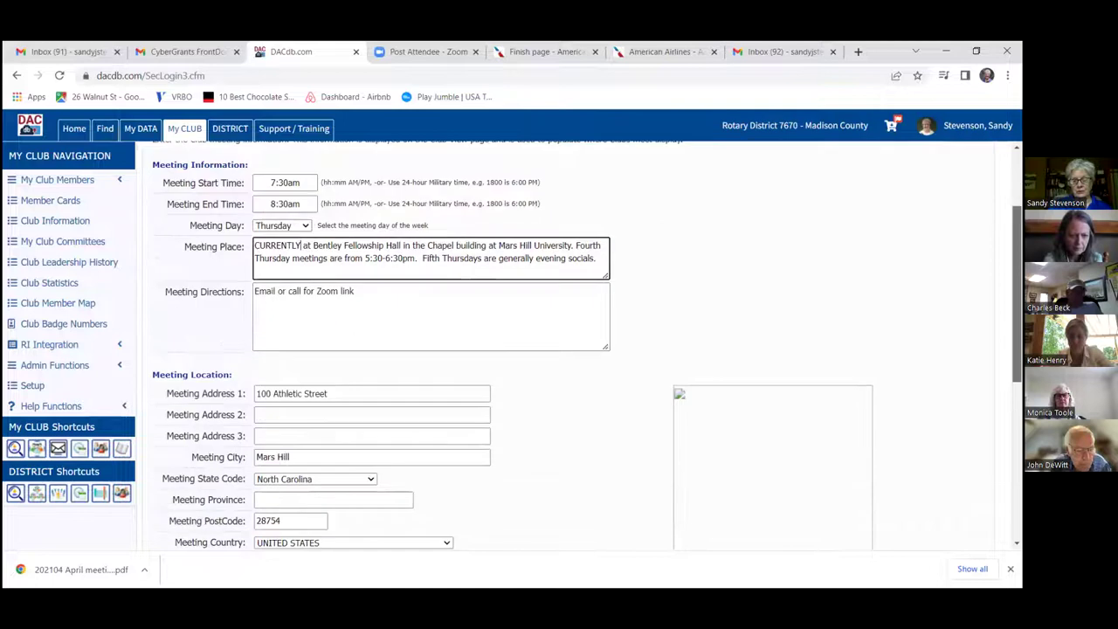
pyautogui.scroll(-2, 302, 246)
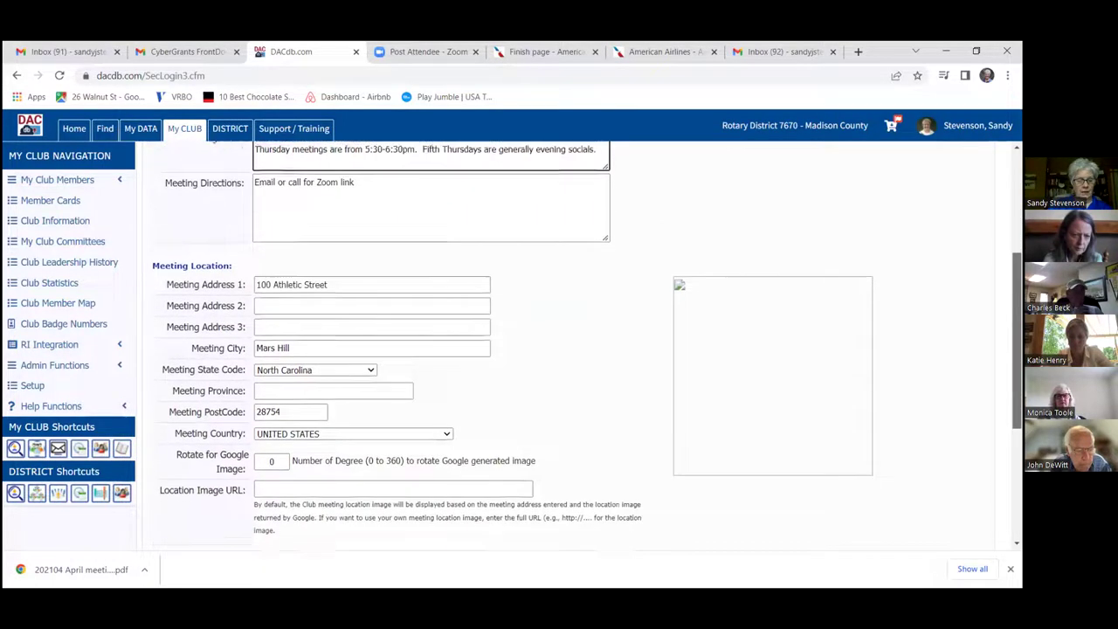
pyautogui.scroll(-1, 568, 350)
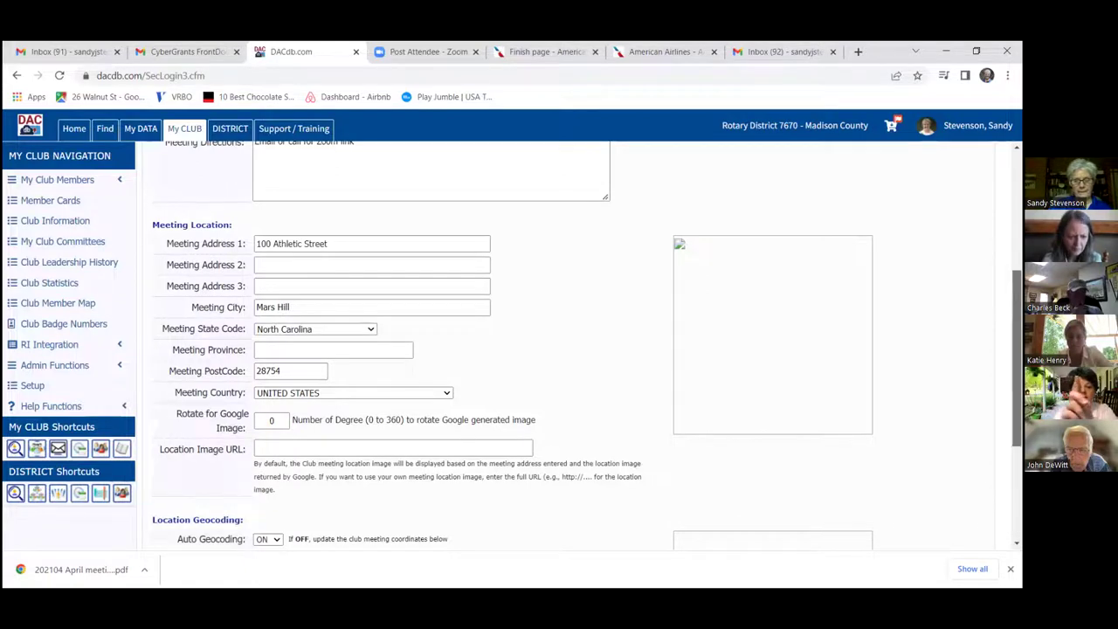
pyautogui.scroll(-3, 577, 349)
pyautogui.scroll(-2, 576, 349)
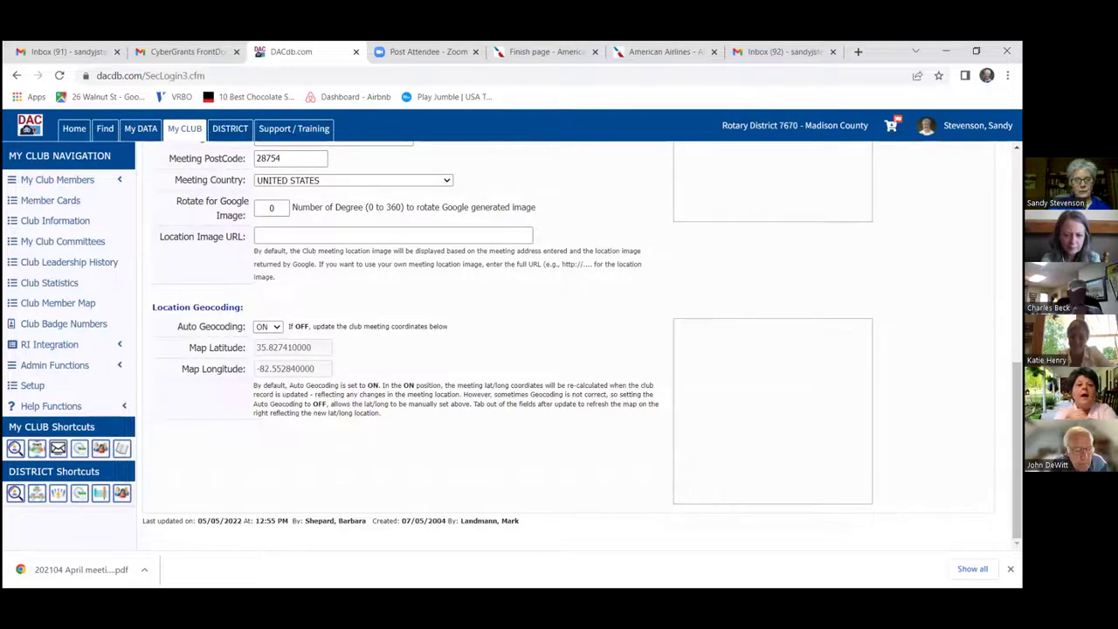
pyautogui.scroll(5, 301, 370)
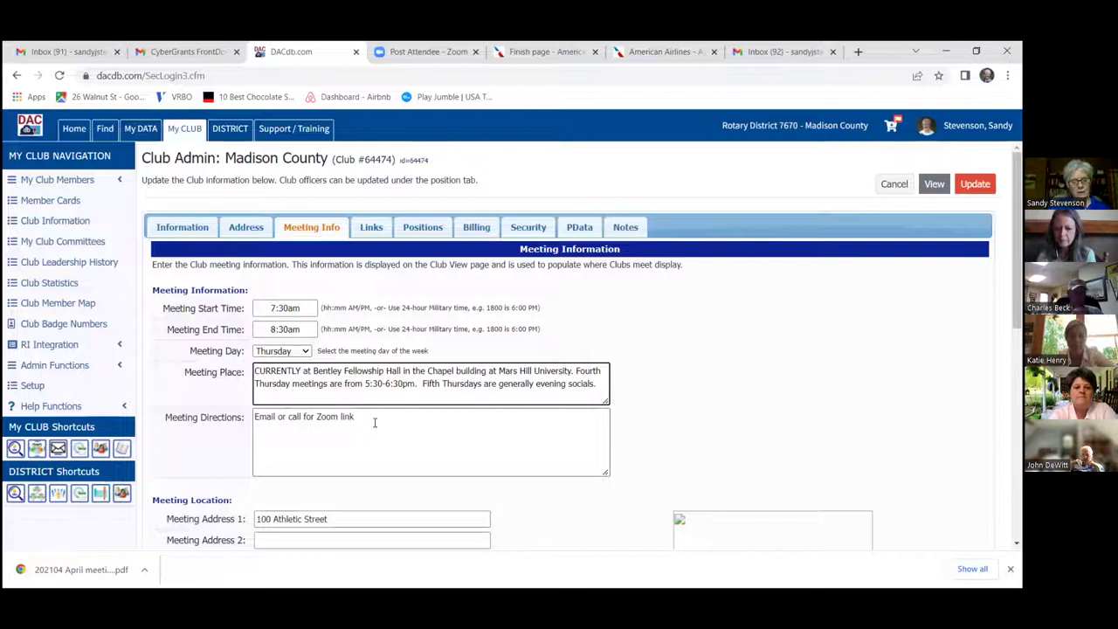
pyautogui.click(362, 445)
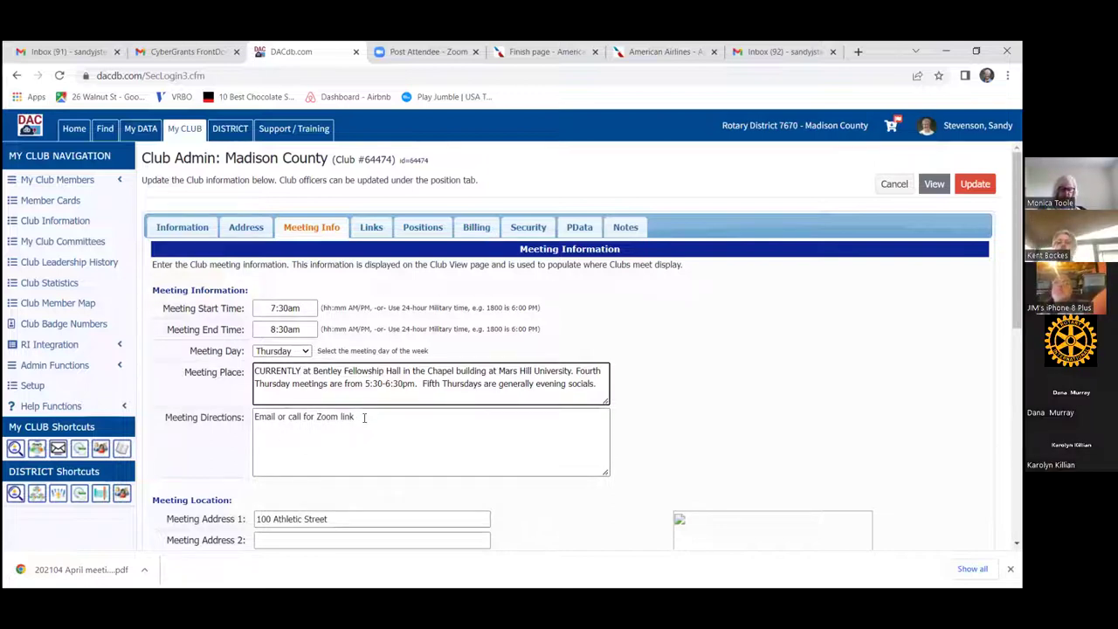
pyautogui.moveTo(364, 416); pyautogui.dragTo(305, 416)
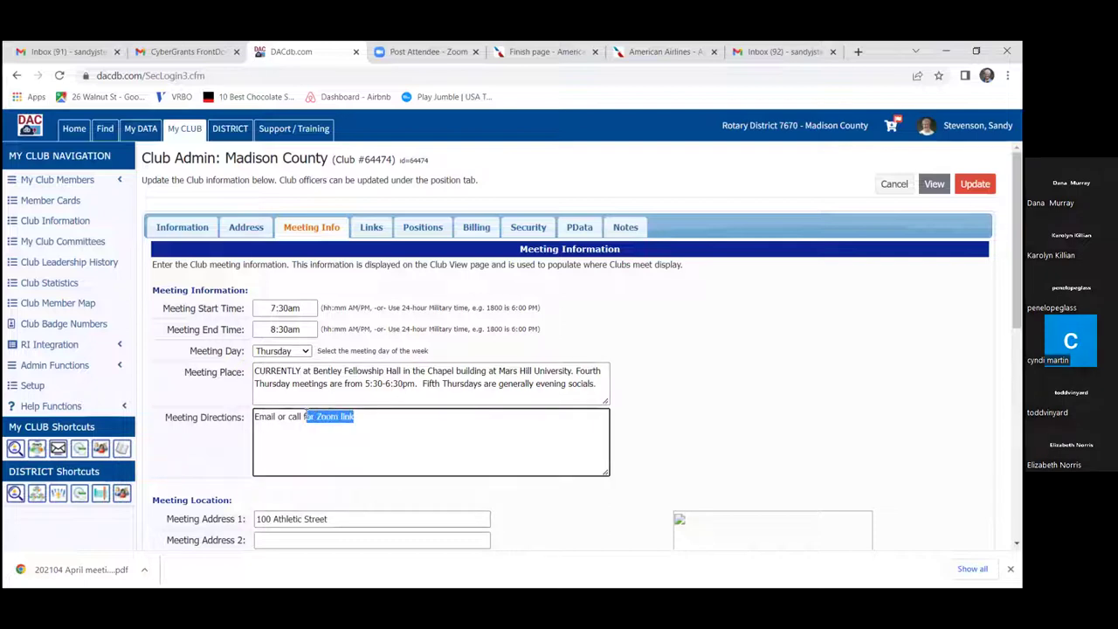
pyautogui.press('BackSpace')
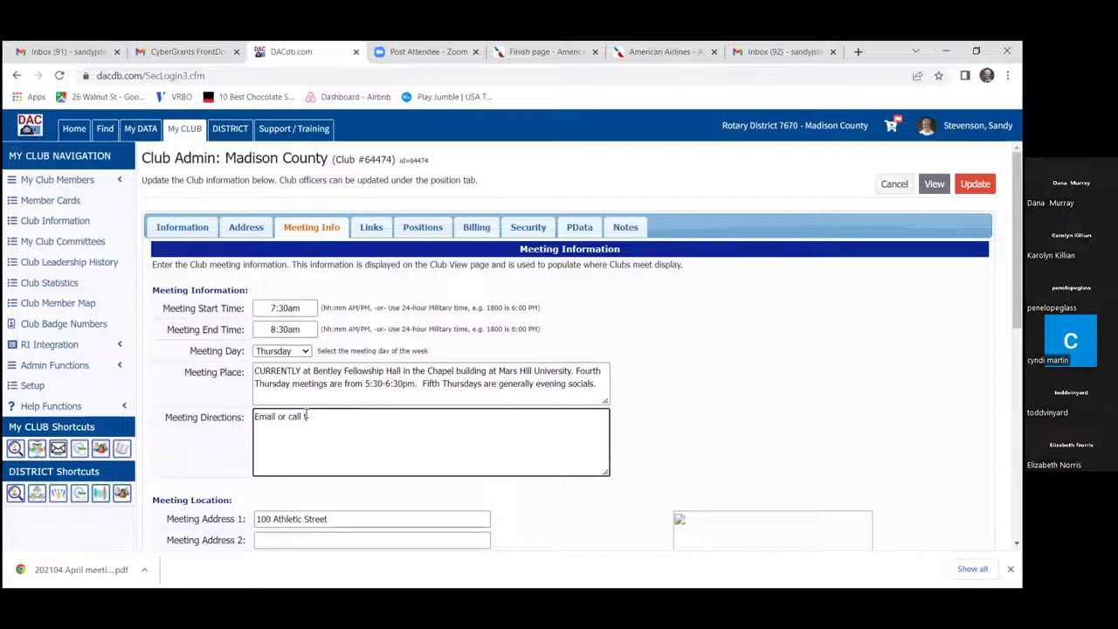
pyautogui.write('to confirm')
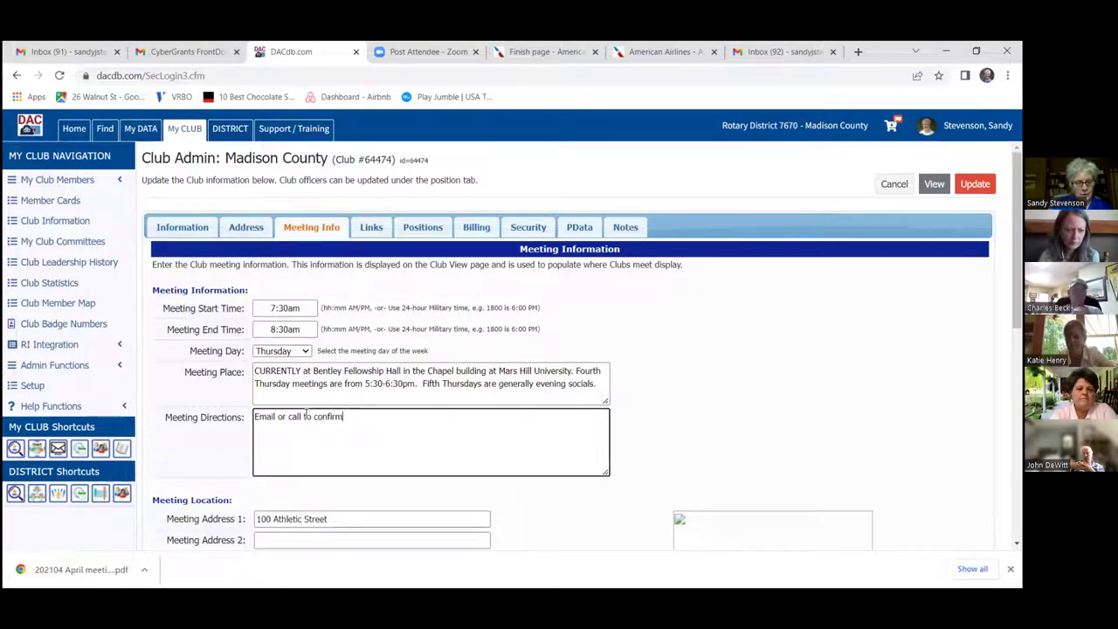
pyautogui.write(' the location')
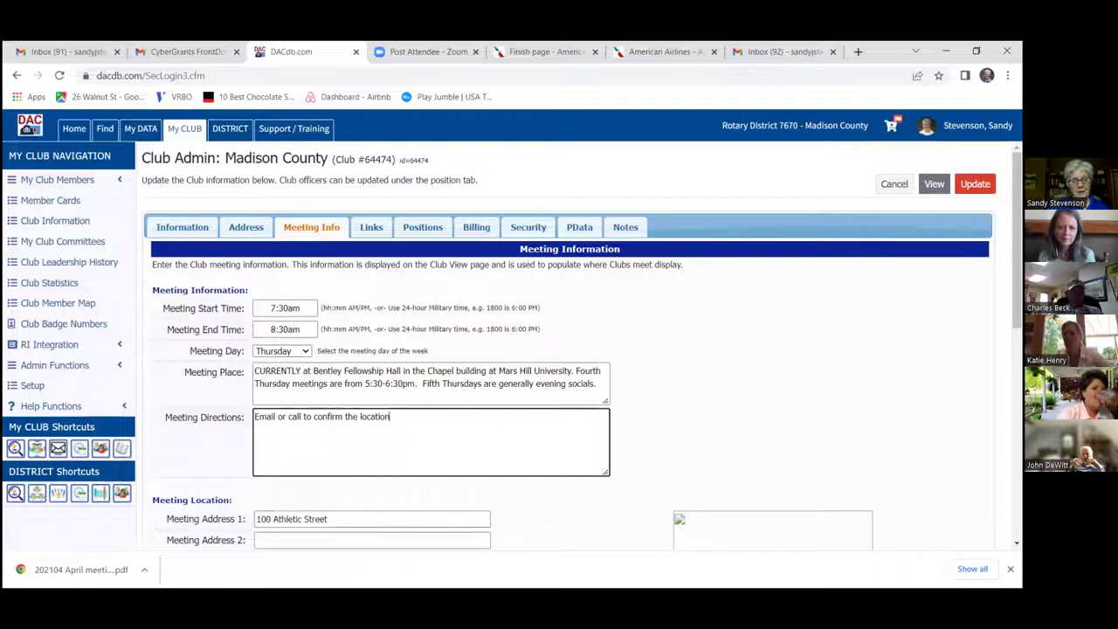
pyautogui.click(975, 184)
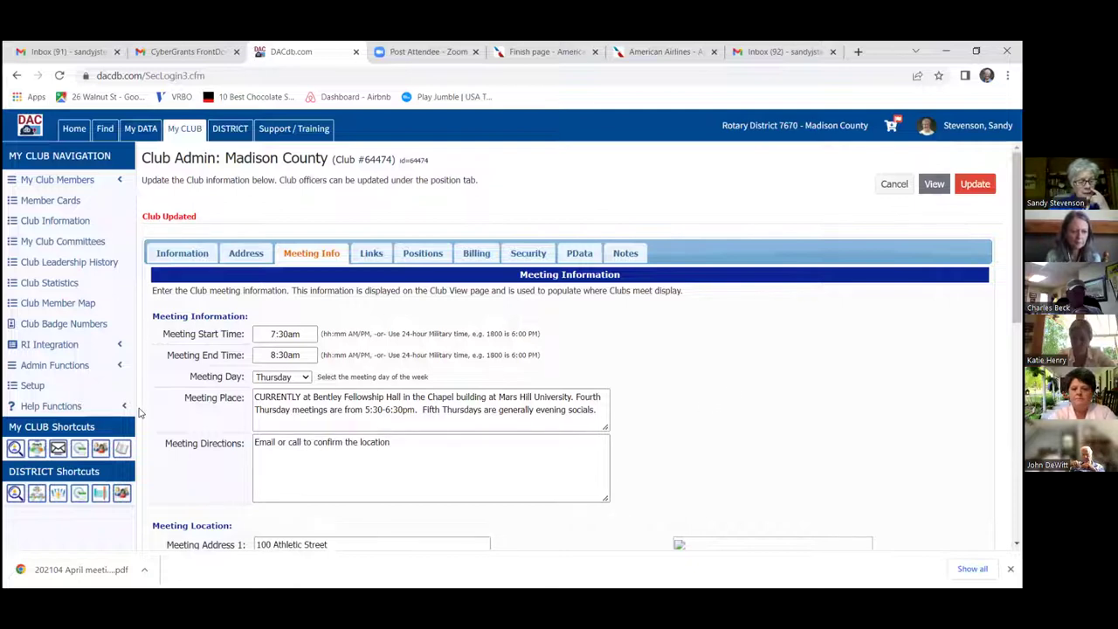
# - Open the RI Member Compare list and examine all members for fields that differ between Rotary and DACdb
pyautogui.click(78, 346)
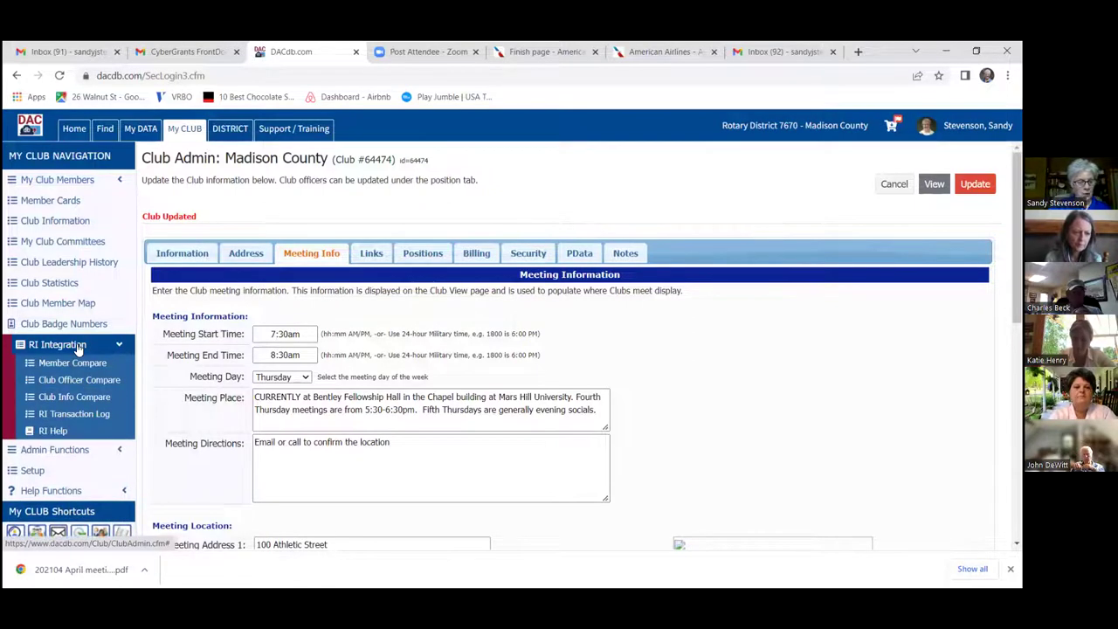
pyautogui.click(72, 362)
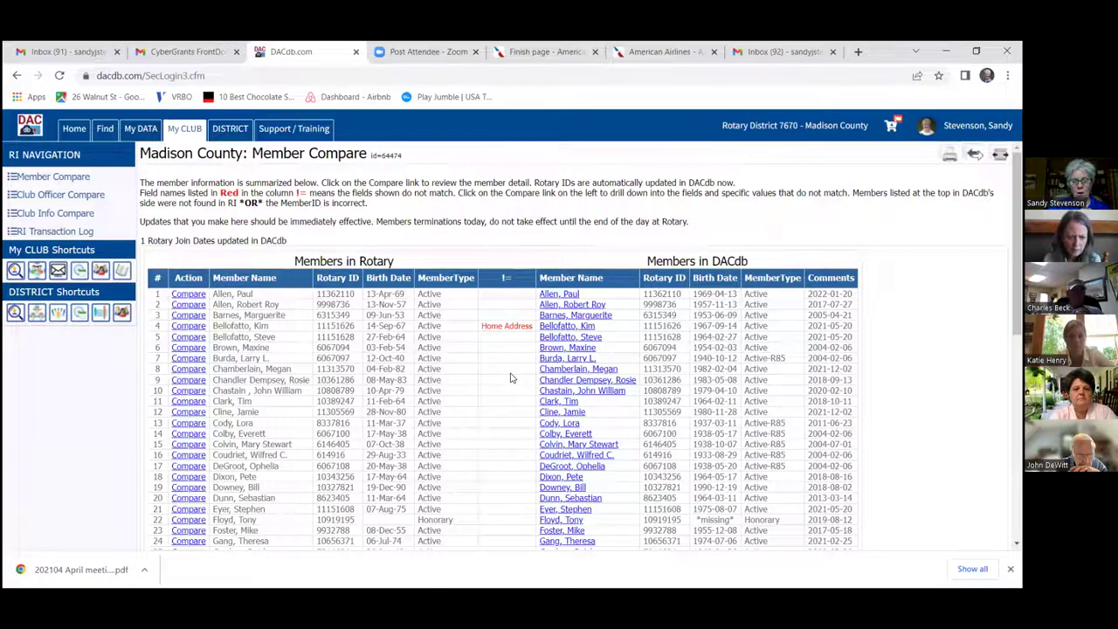
pyautogui.scroll(-1, 1017, 245)
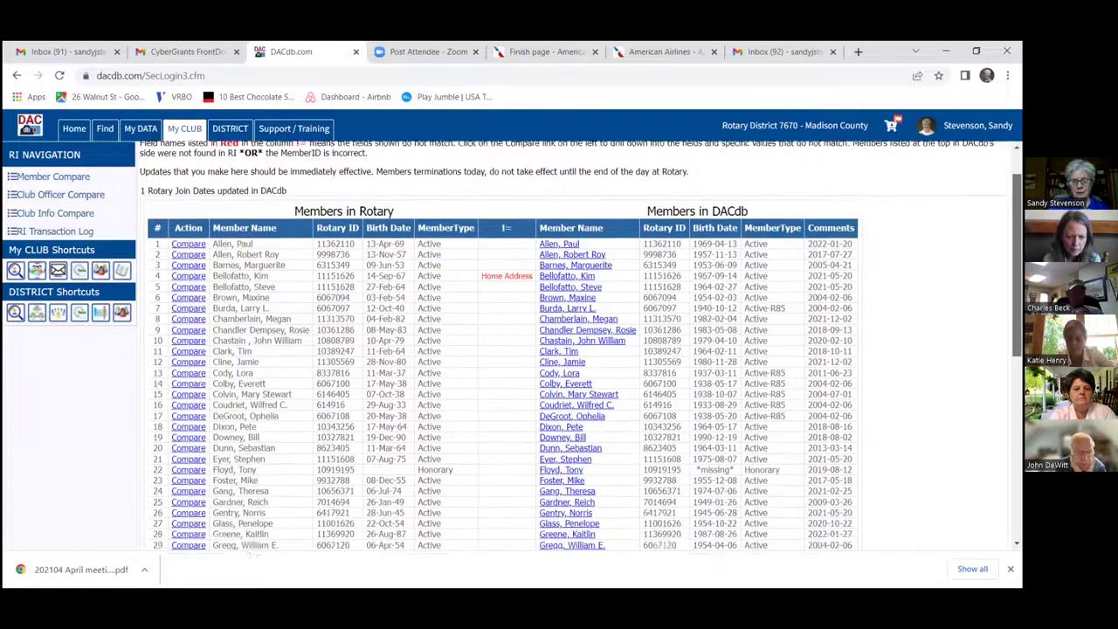
pyautogui.scroll(-5, 1017, 262)
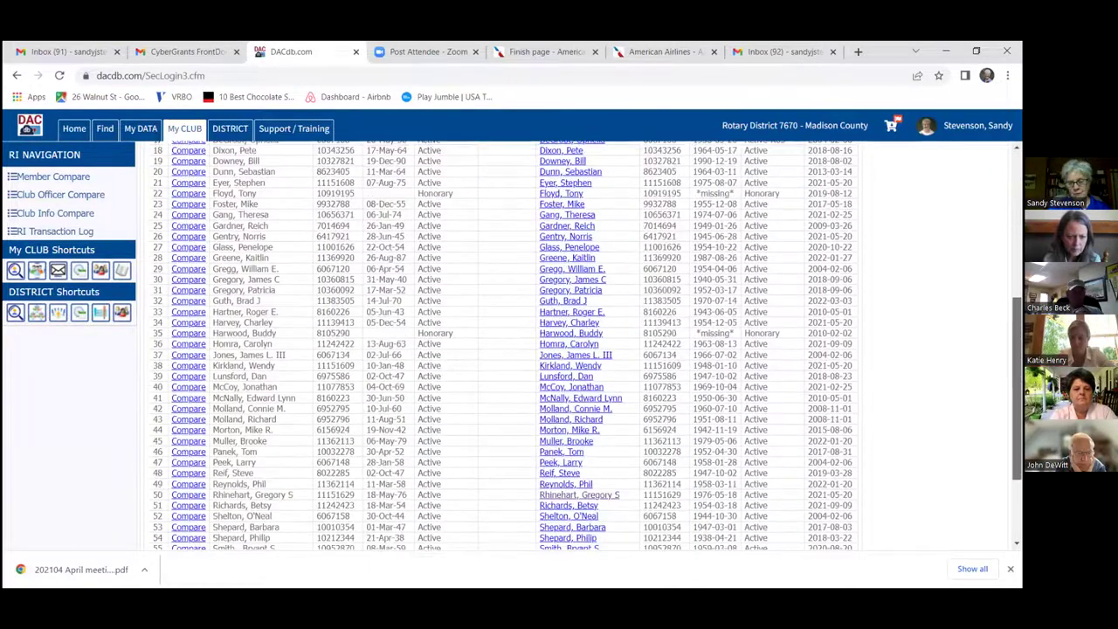
pyautogui.scroll(-3, 1017, 350)
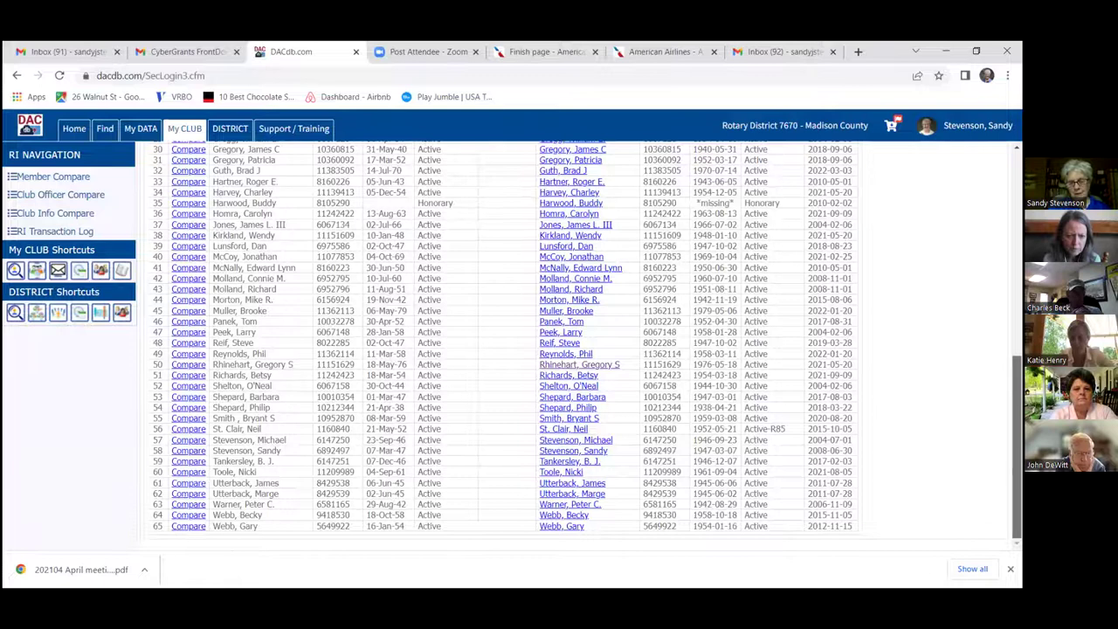
pyautogui.scroll(5, 1016, 393)
pyautogui.scroll(4, 498, 349)
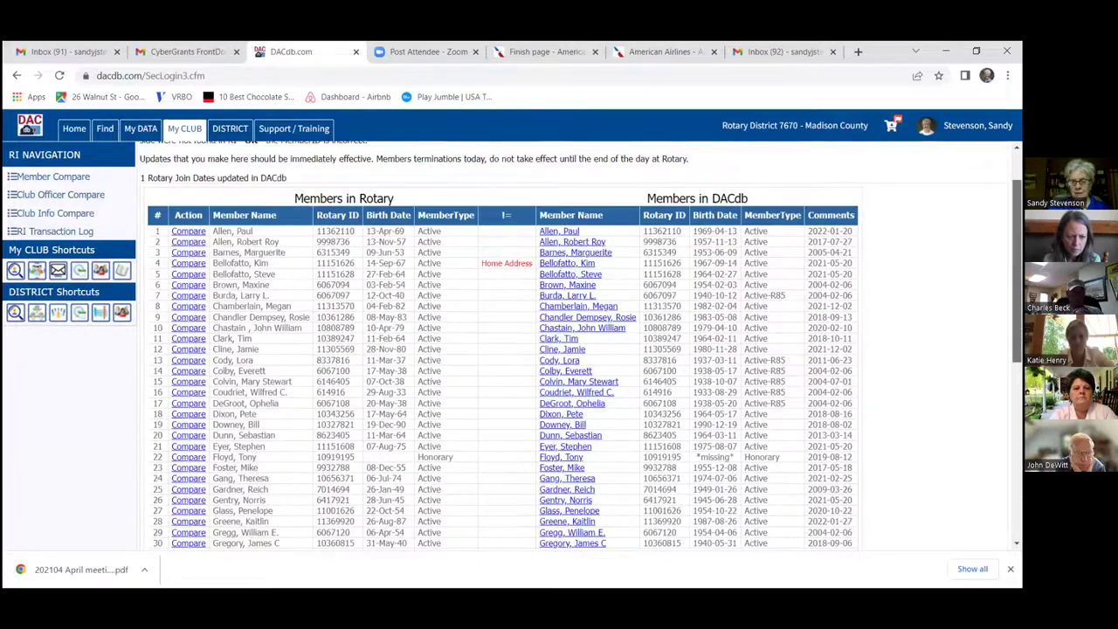
pyautogui.scroll(1, 498, 350)
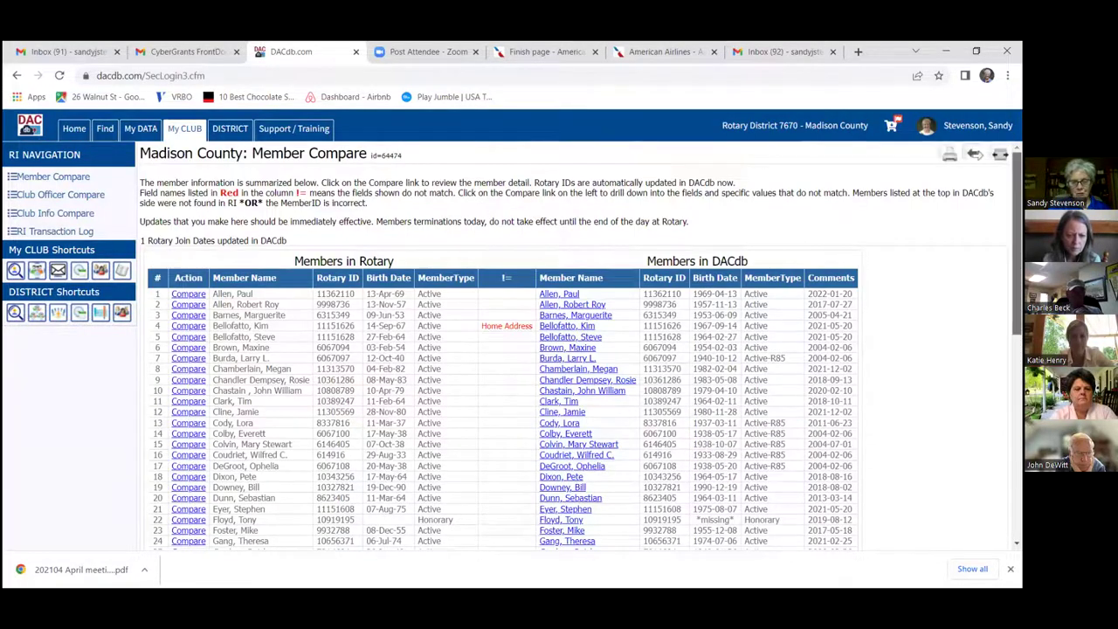
pyautogui.scroll(-1, 1017, 244)
pyautogui.scroll(-3, 682, 361)
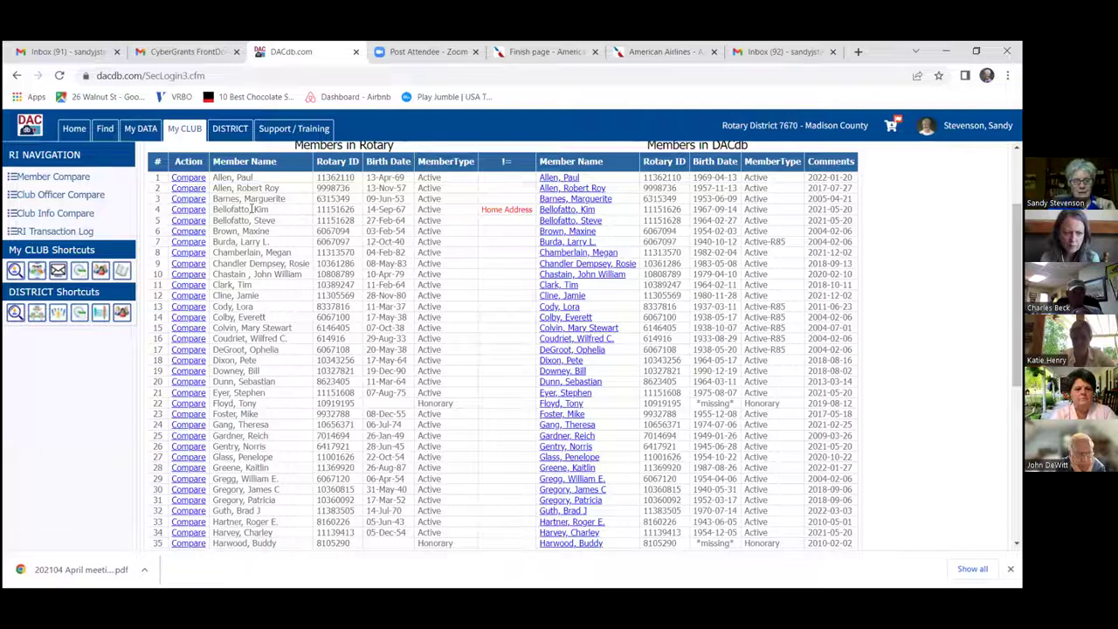
# - For the member with the Home Address mismatch, copy the home address, mobile phone and business phone from DACdb to Rotary, then close the comparison
pyautogui.click(191, 211)
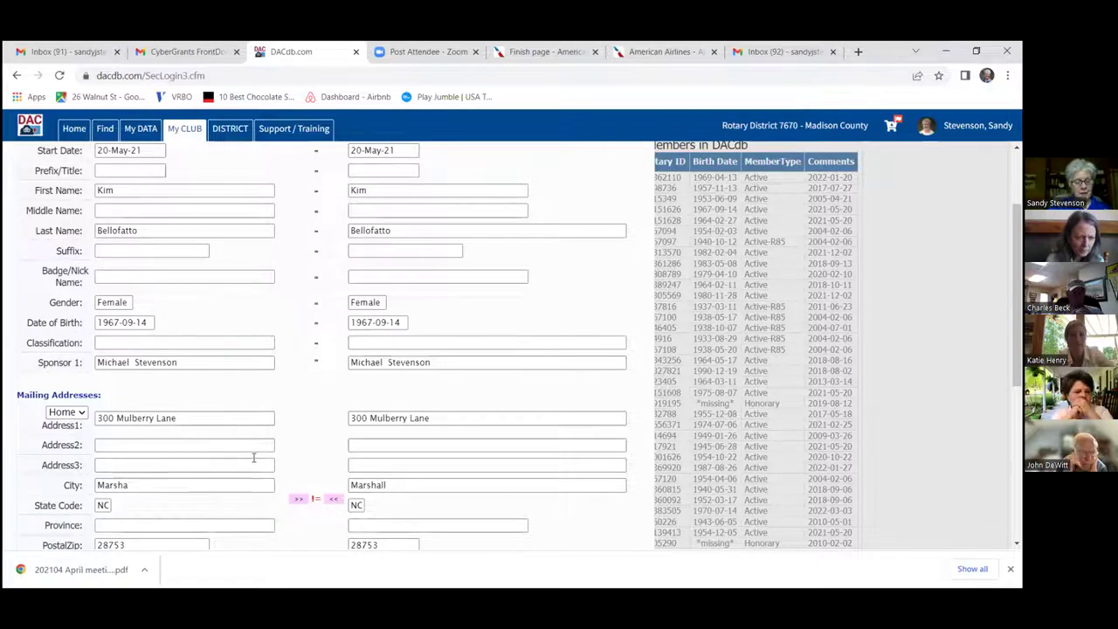
pyautogui.click(332, 501)
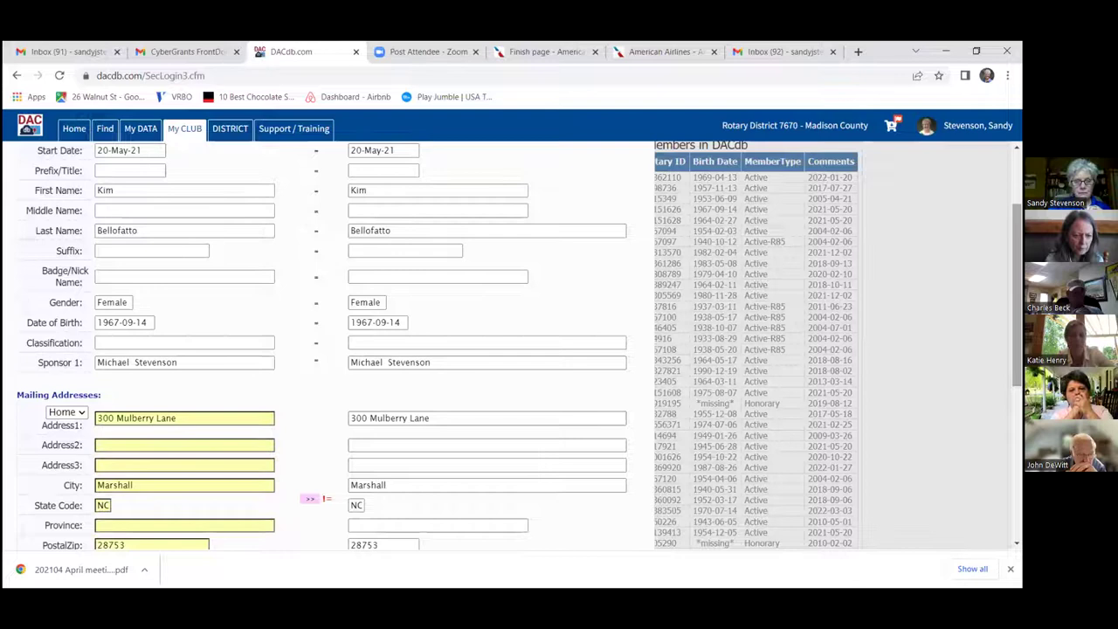
pyautogui.scroll(2, 1016, 288)
pyautogui.scroll(-5, 874, 349)
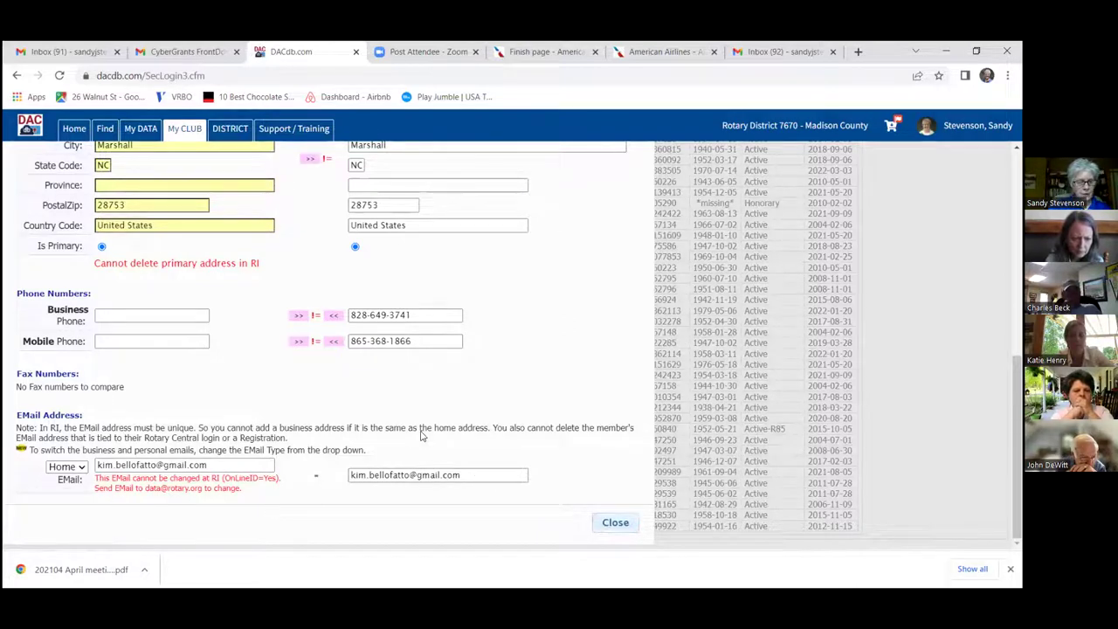
pyautogui.click(333, 341)
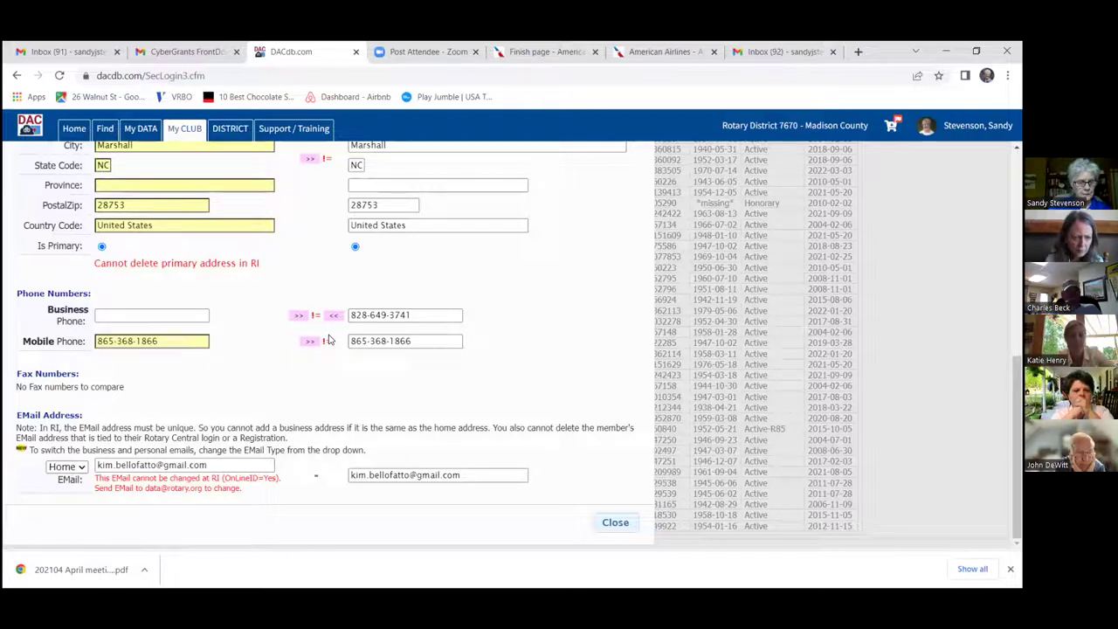
pyautogui.click(332, 316)
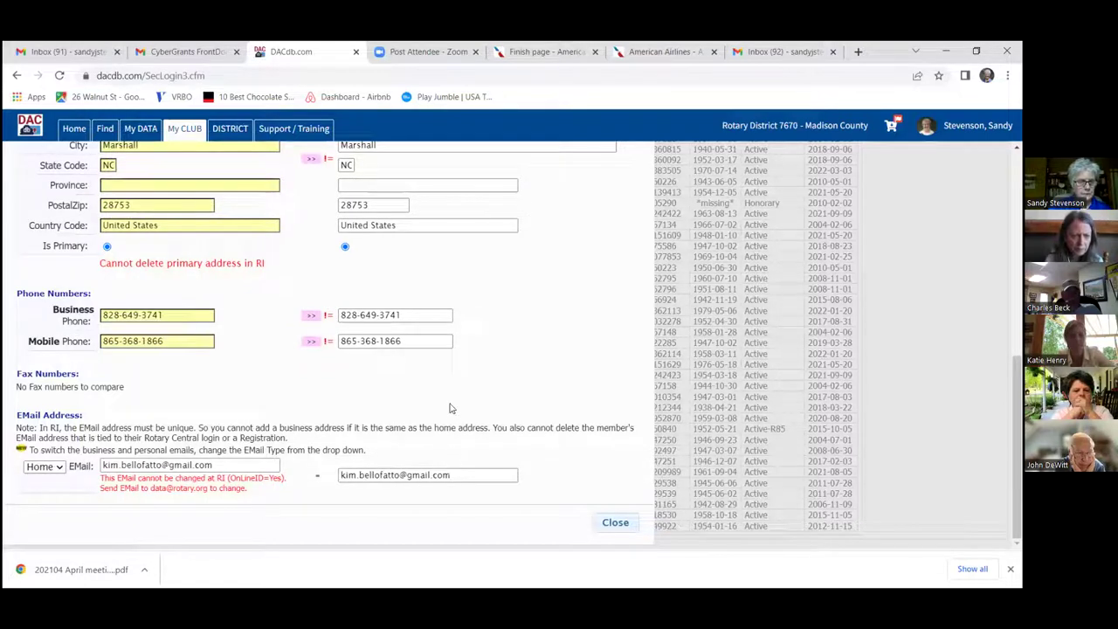
pyautogui.click(613, 524)
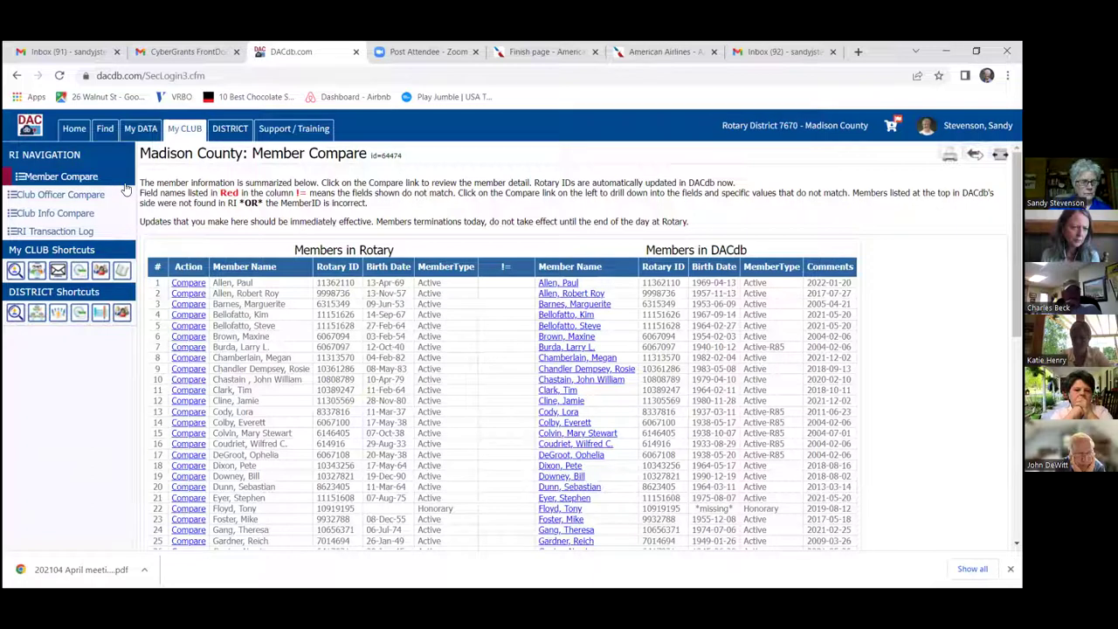
# - Leave Member Compare and return to the My CLUB functions page
pyautogui.click(18, 76)
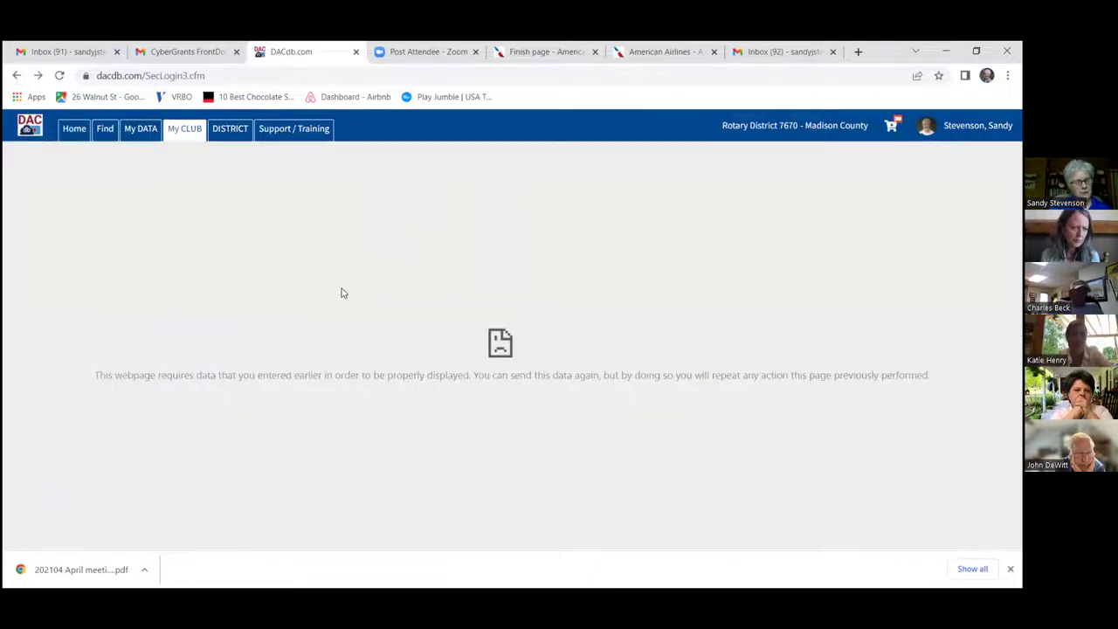
pyautogui.click(182, 131)
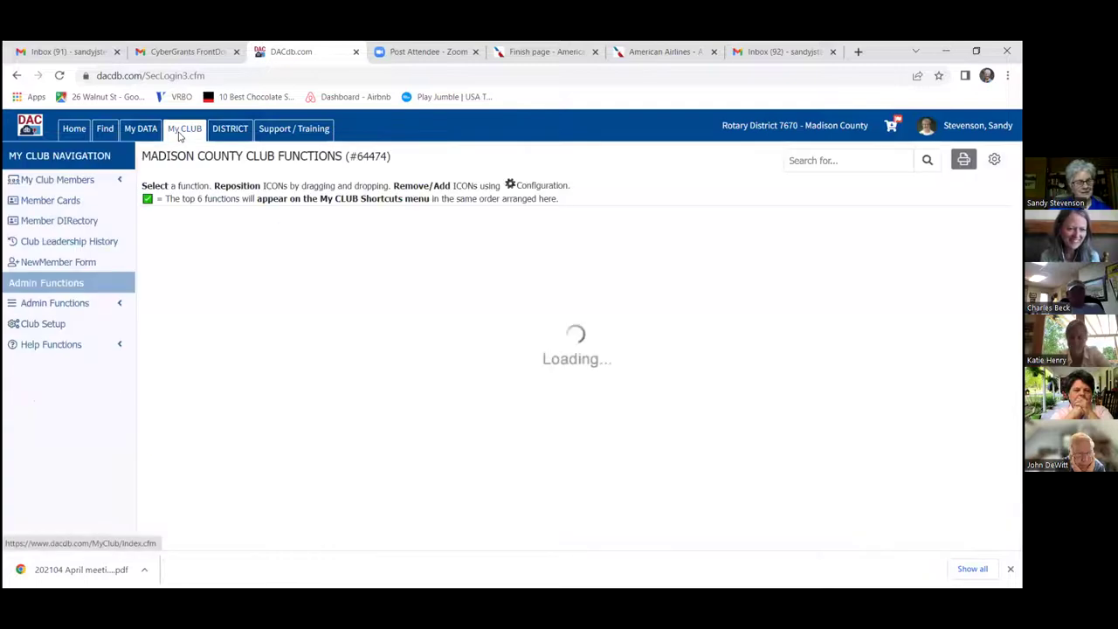
# - Open the Add New Member form for the club and examine the full list of Member Type options
pyautogui.click(73, 307)
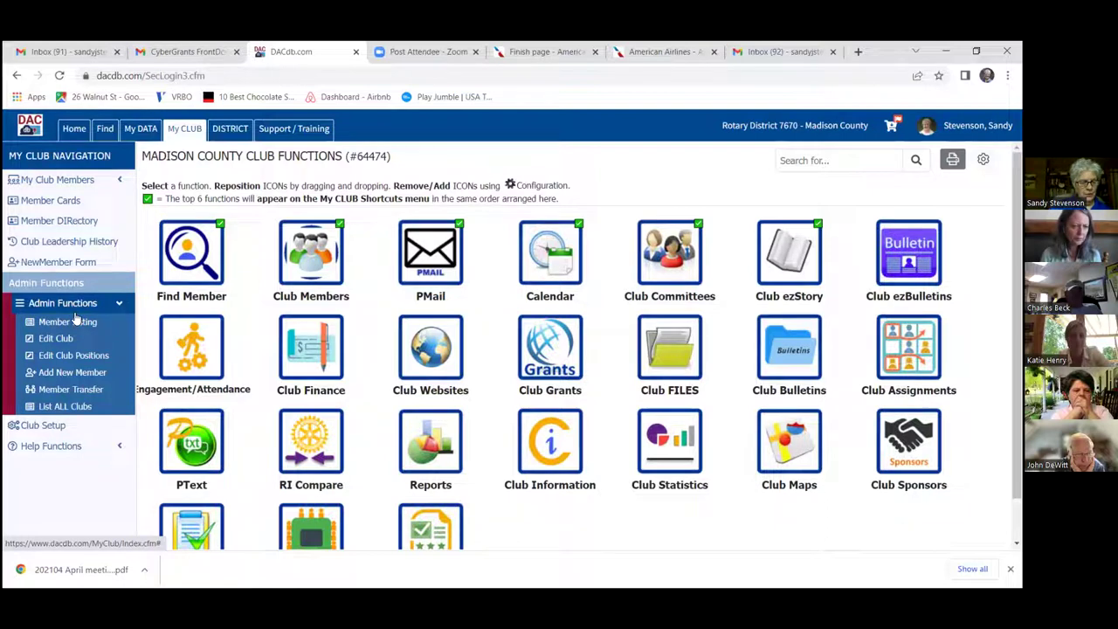
pyautogui.click(72, 372)
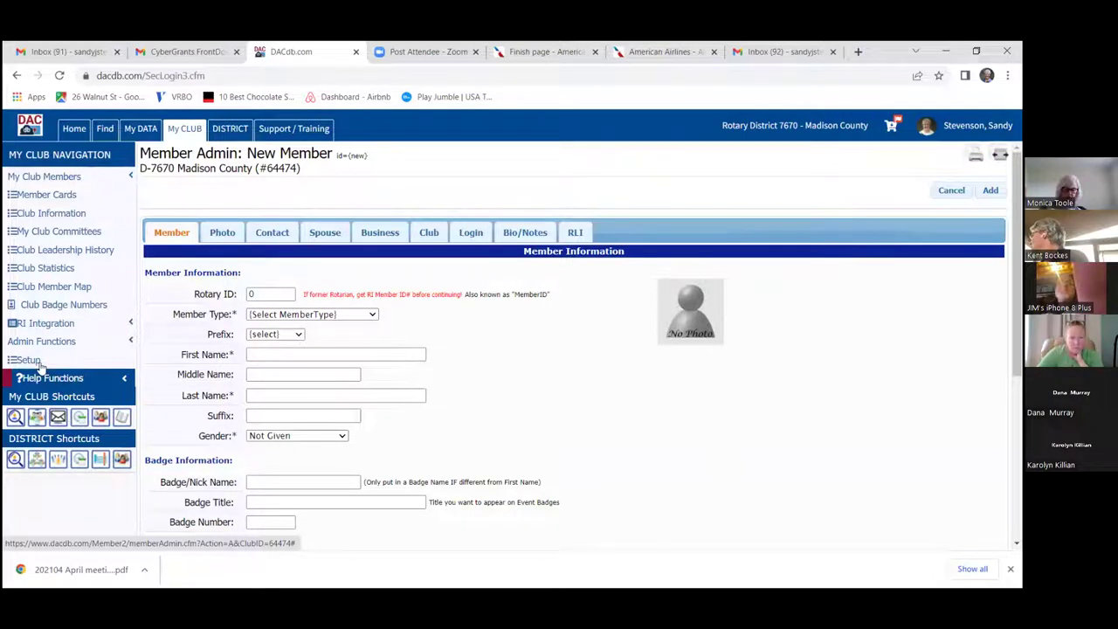
pyautogui.click(373, 313)
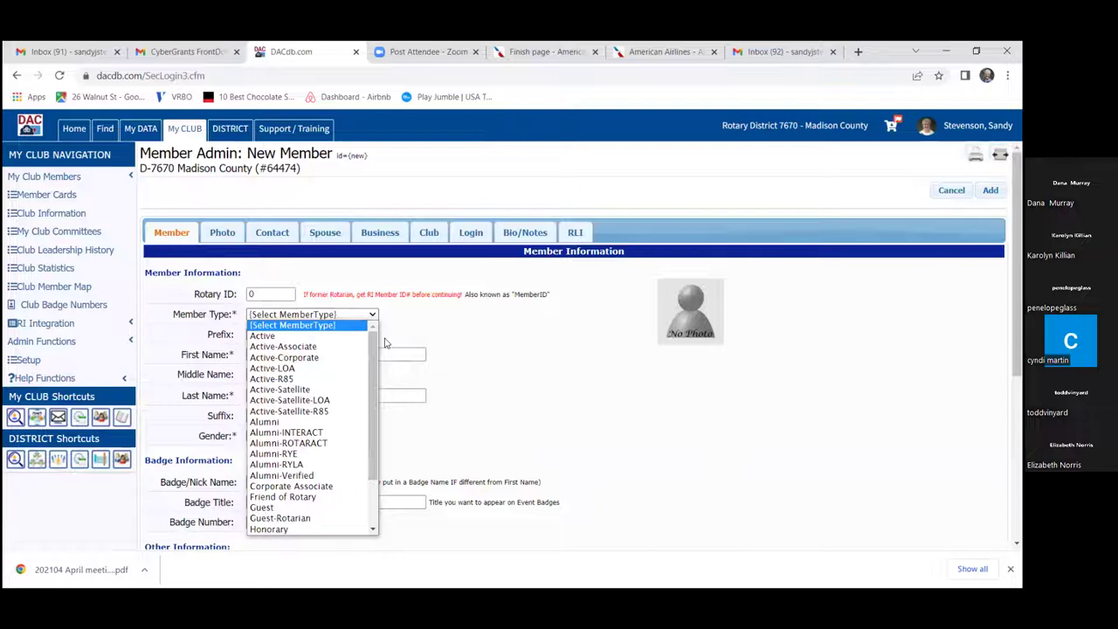
pyautogui.scroll(-2, 374, 402)
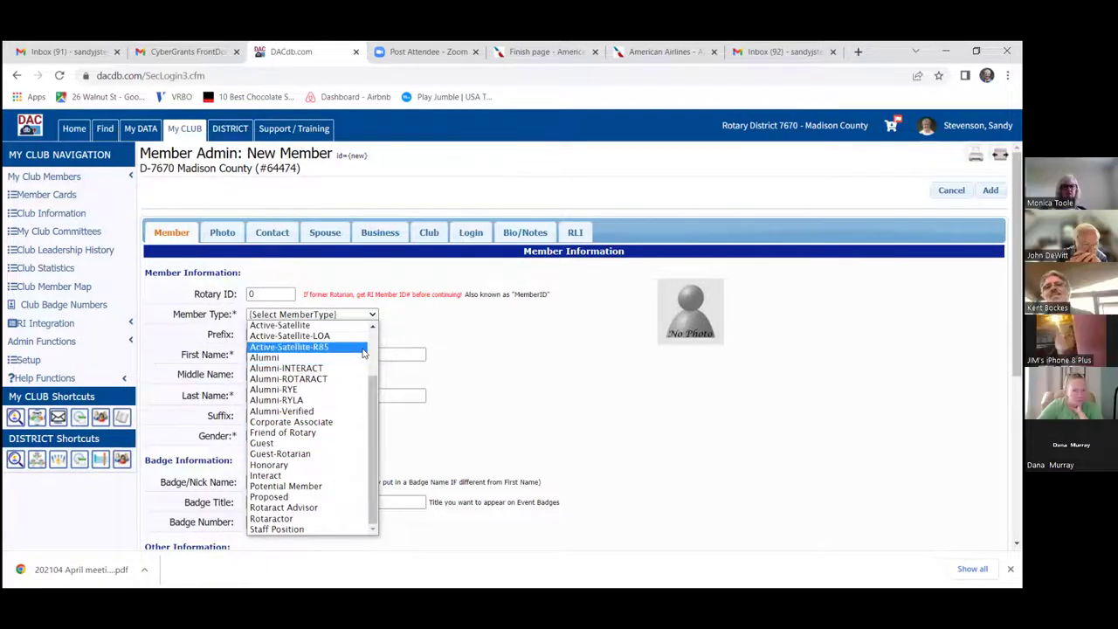
pyautogui.scroll(2, 297, 378)
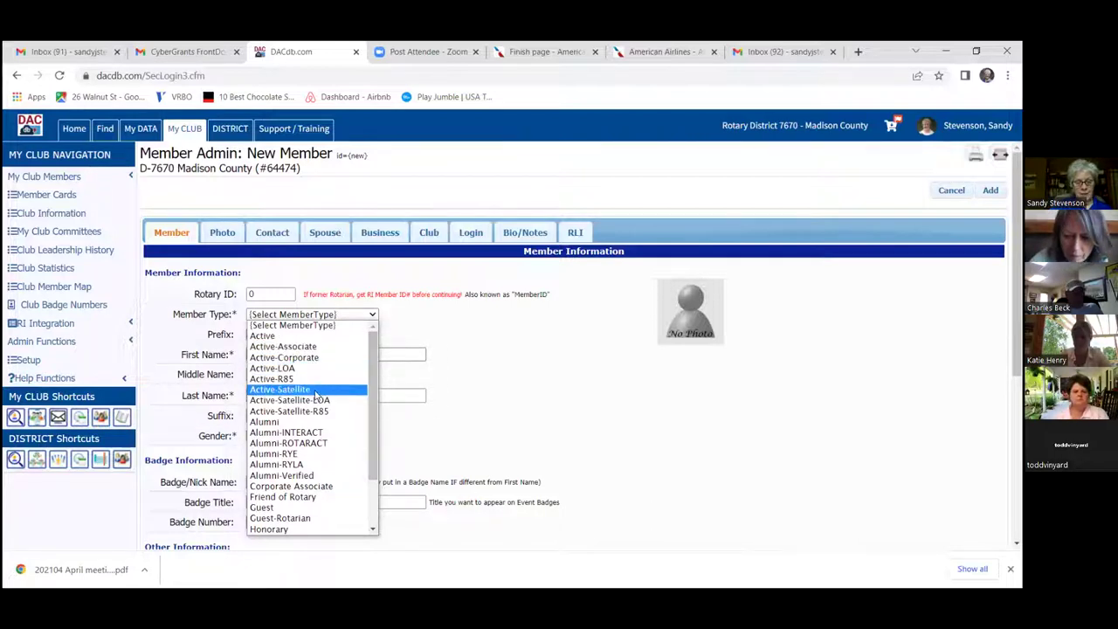
pyautogui.scroll(-3, 371, 366)
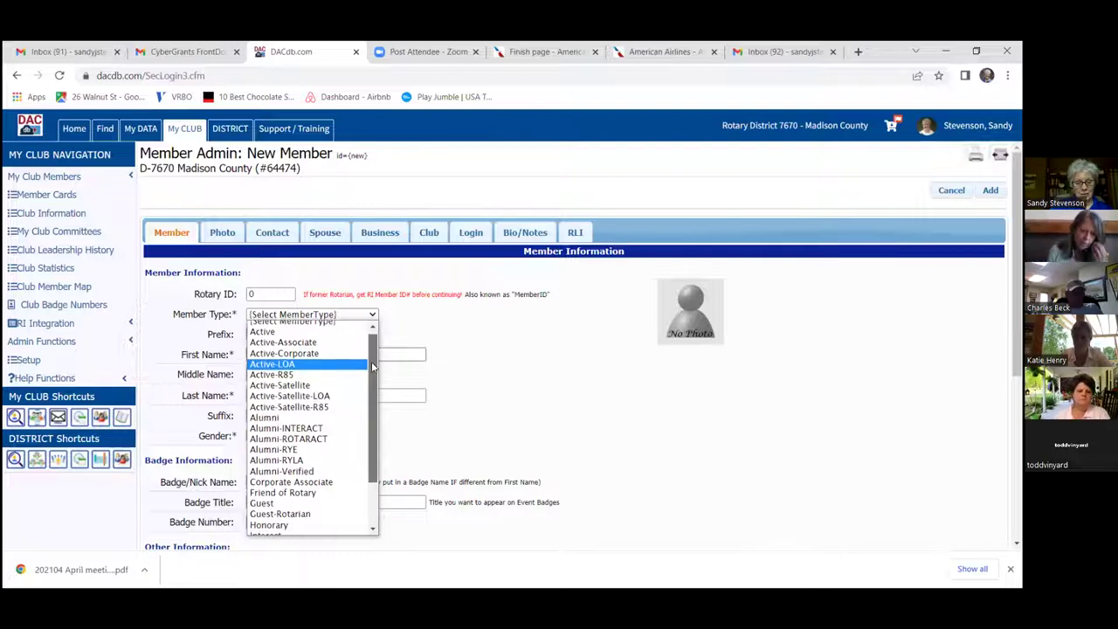
pyautogui.moveTo(372, 373); pyautogui.dragTo(383, 413)
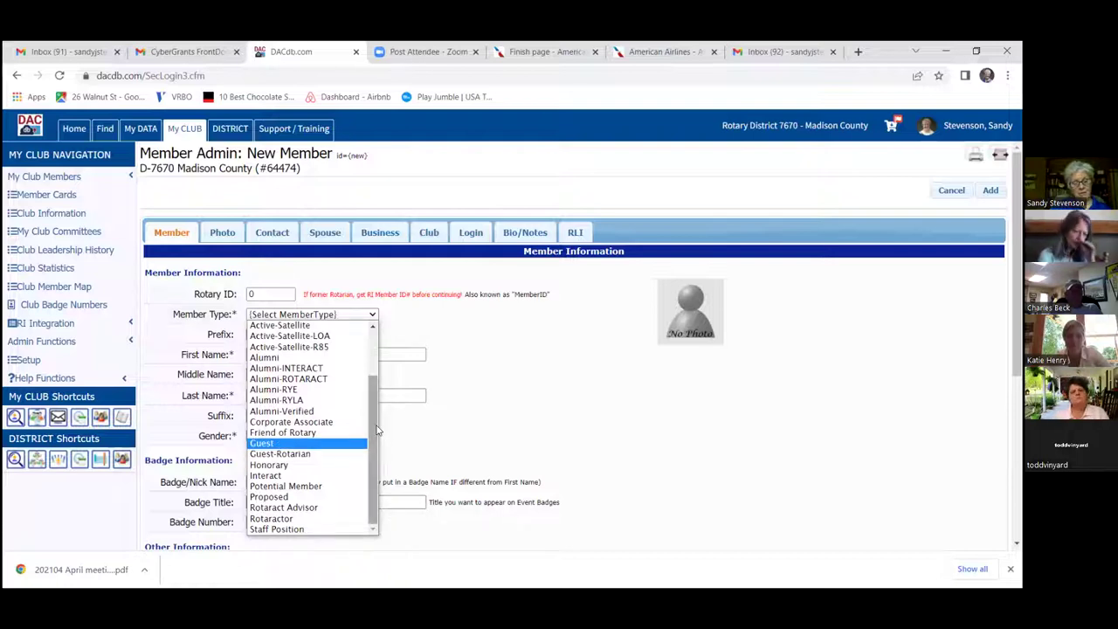
pyautogui.scroll(1, 374, 428)
pyautogui.scroll(2, 376, 426)
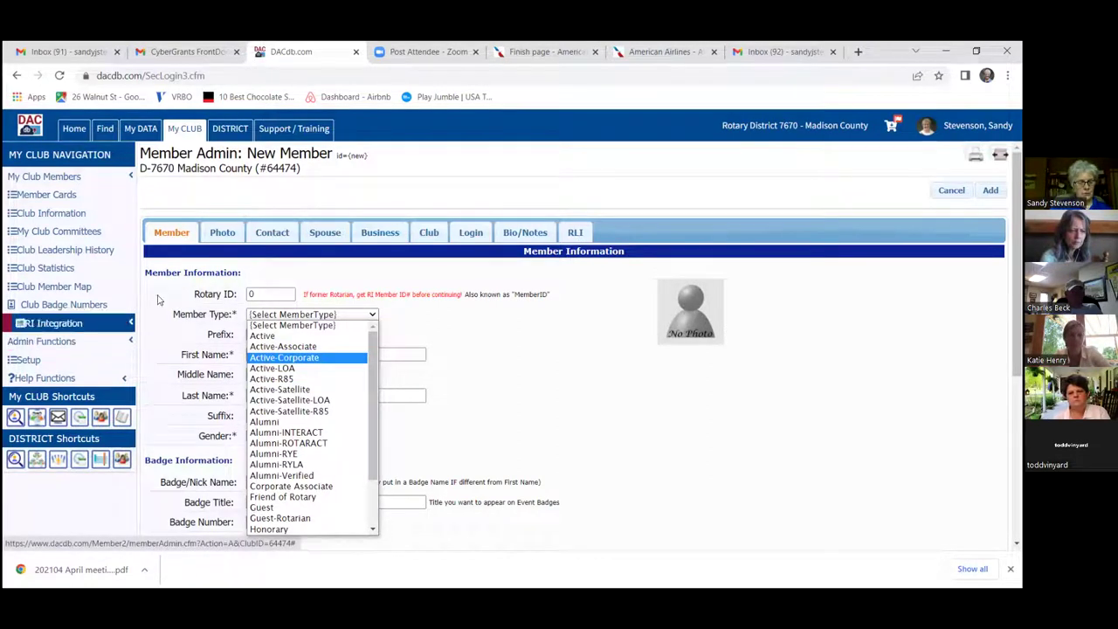
# - View the new member form's Photo section and check the available Email Type options in its Contact section
pyautogui.click(221, 234)
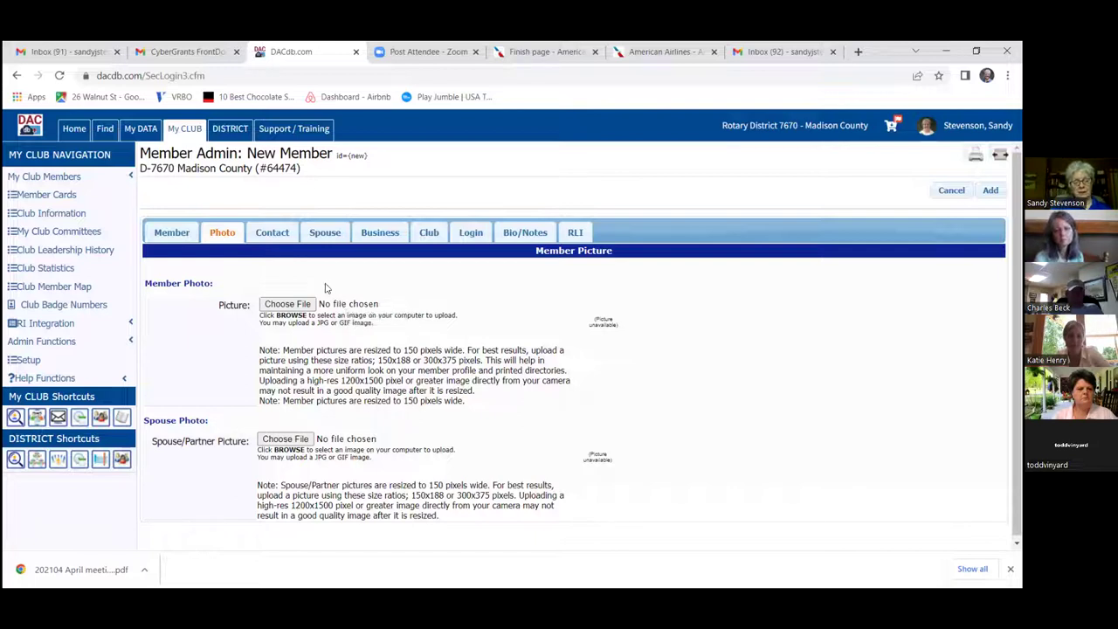
pyautogui.click(272, 236)
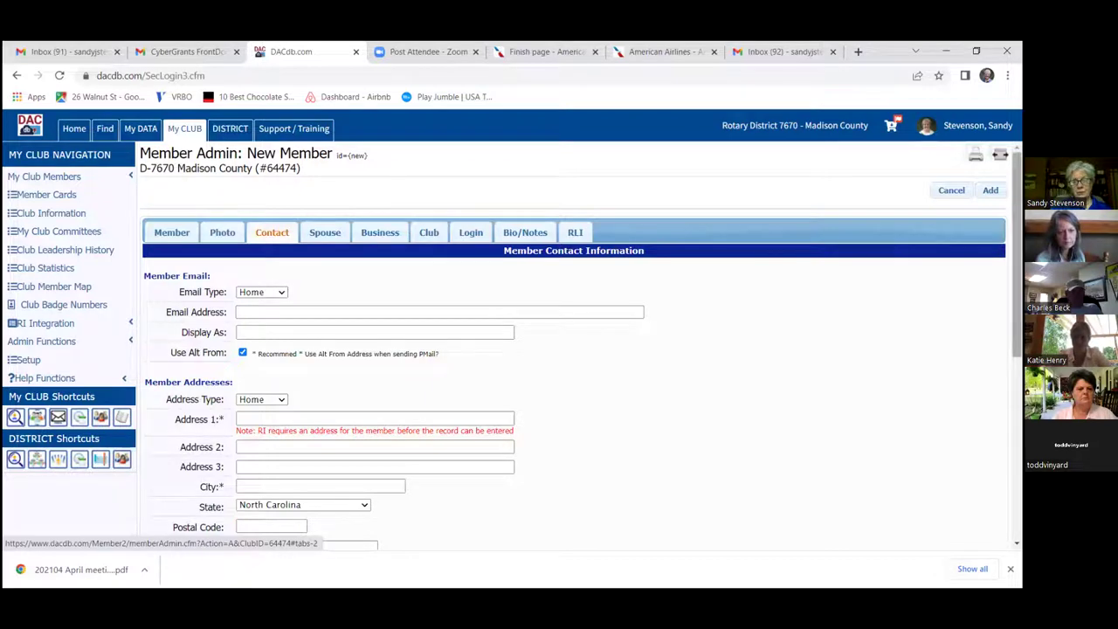
pyautogui.scroll(-2, 384, 250)
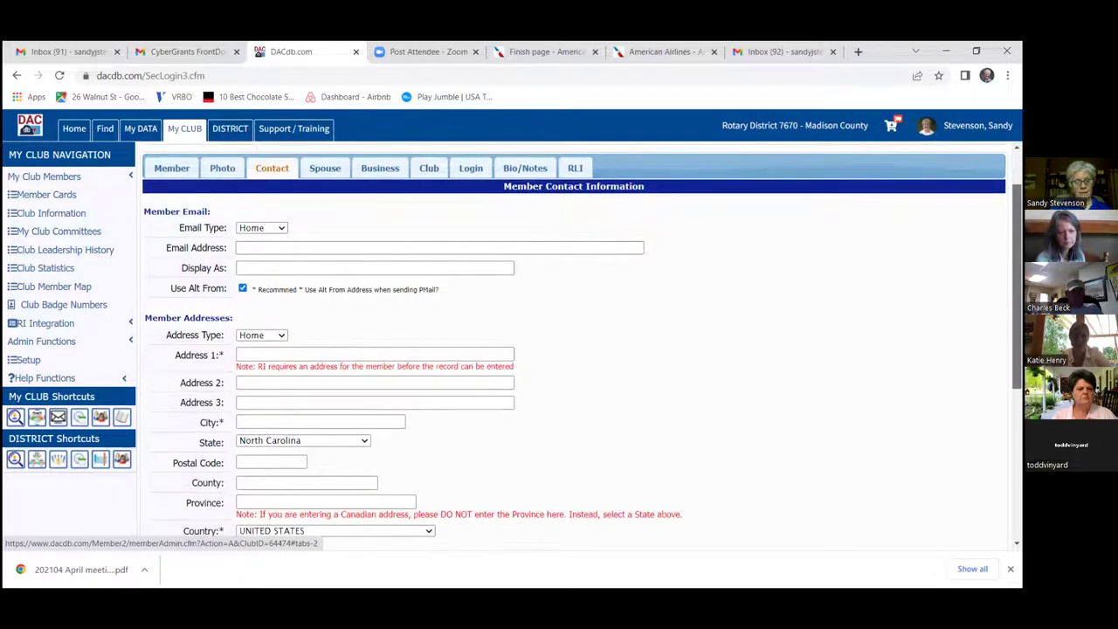
pyautogui.click(280, 229)
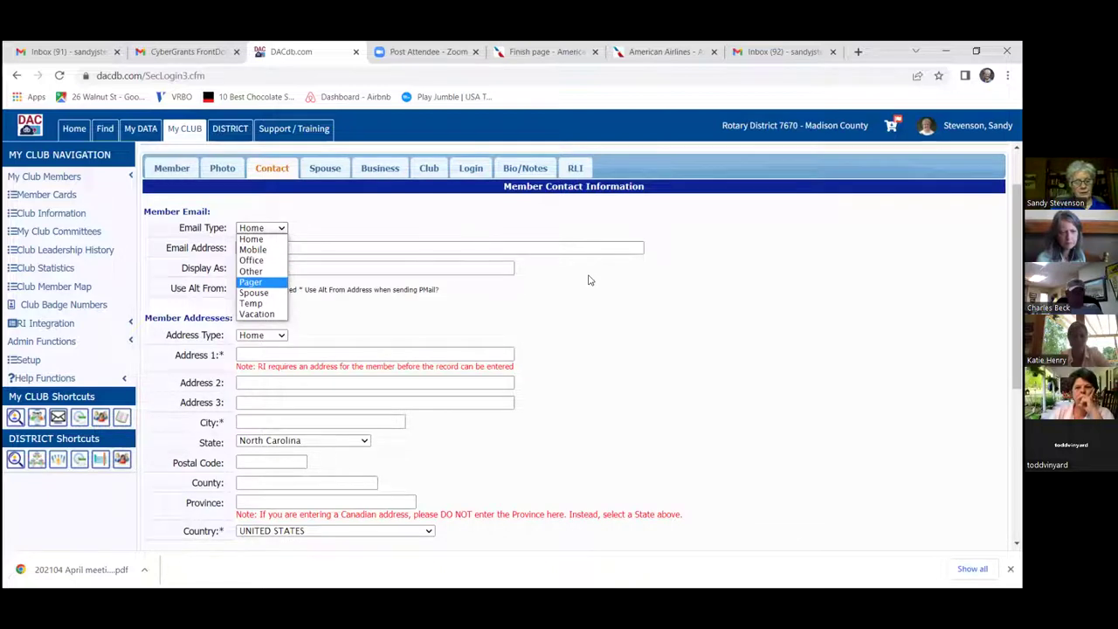
pyautogui.click(281, 260)
pyautogui.click(262, 249)
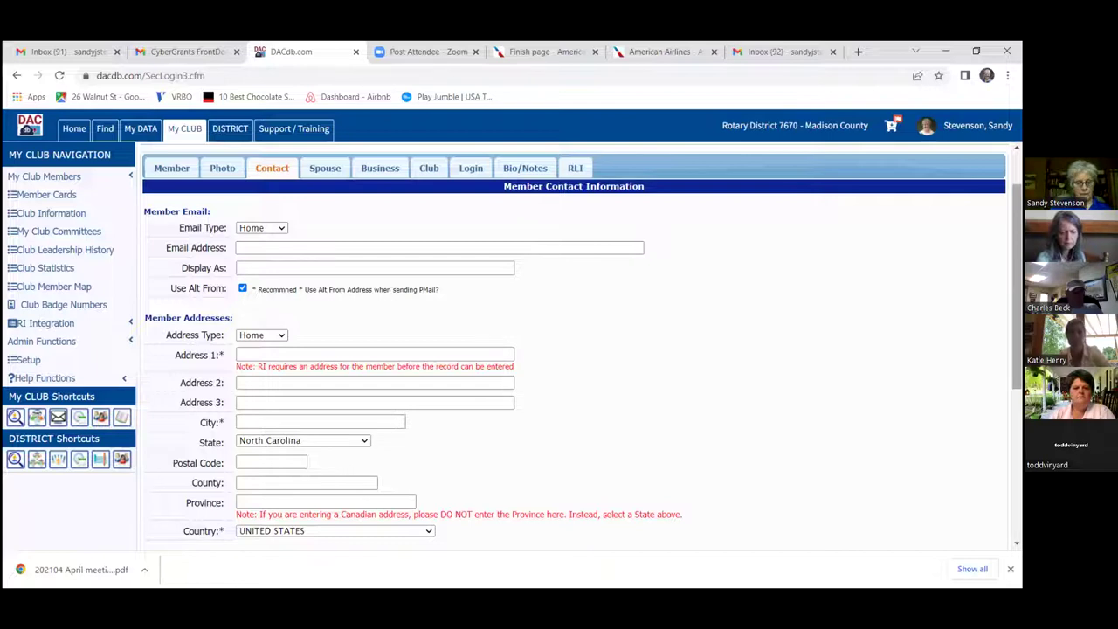
# - Review the Contact section's address and phone fields and check the Permissions options under Internet Information
pyautogui.scroll(-1, 1016, 288)
pyautogui.scroll(-3, 1016, 289)
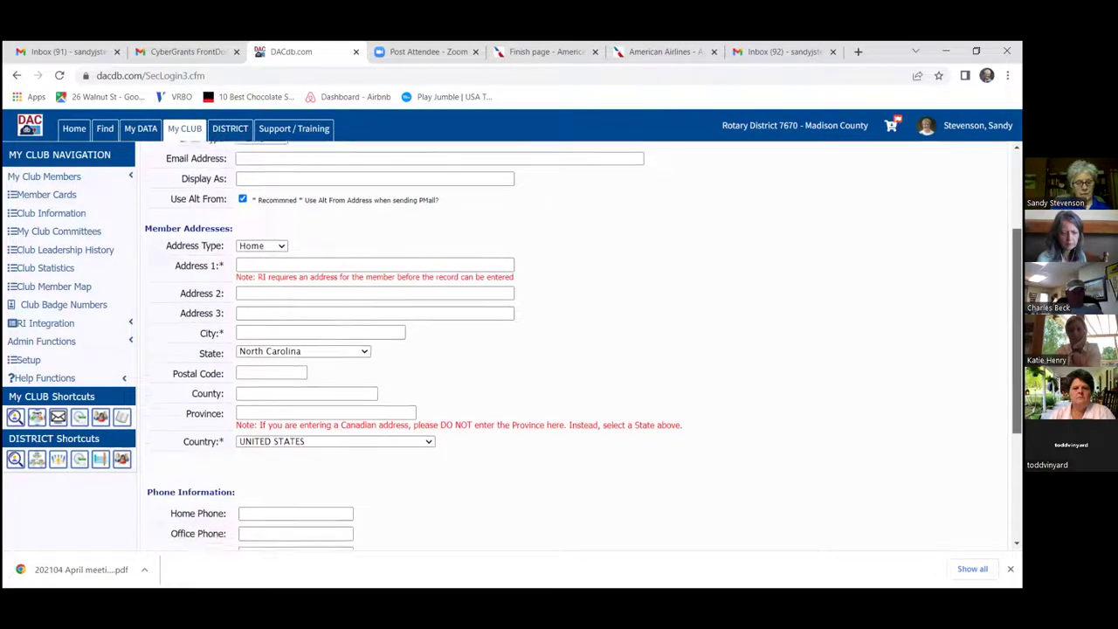
pyautogui.scroll(-1, 1016, 393)
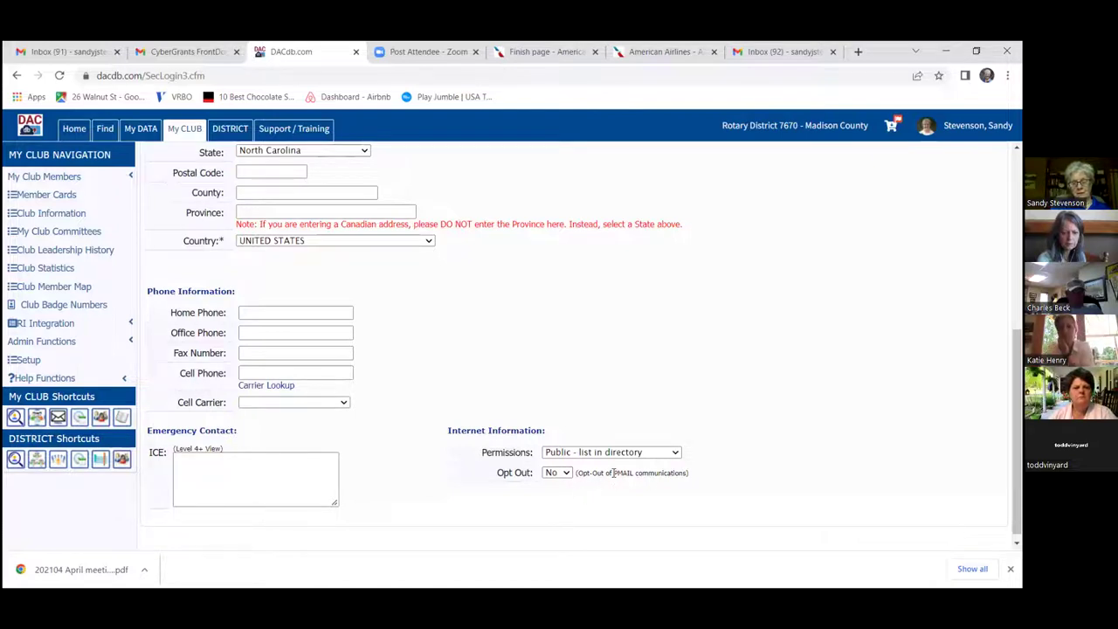
pyautogui.click(675, 453)
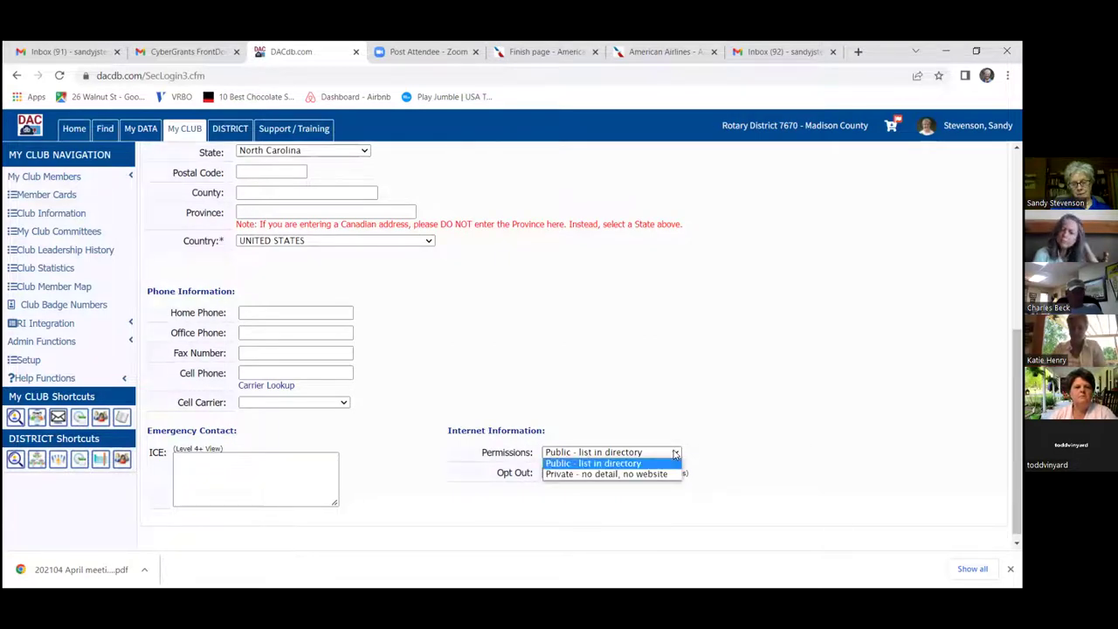
pyautogui.click(685, 399)
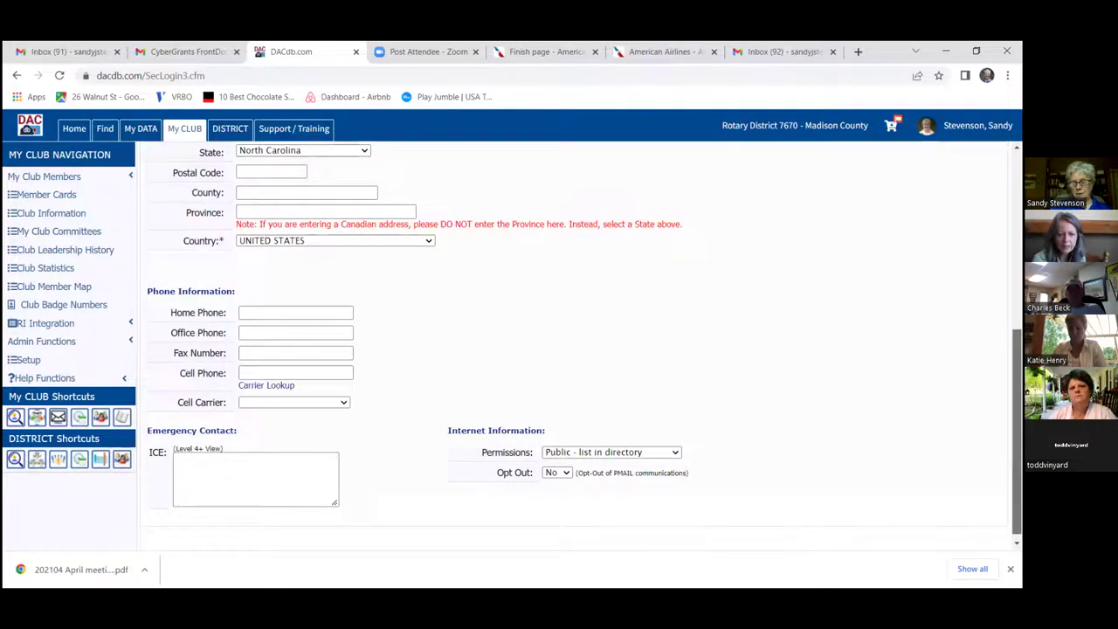
pyautogui.scroll(4, 1016, 420)
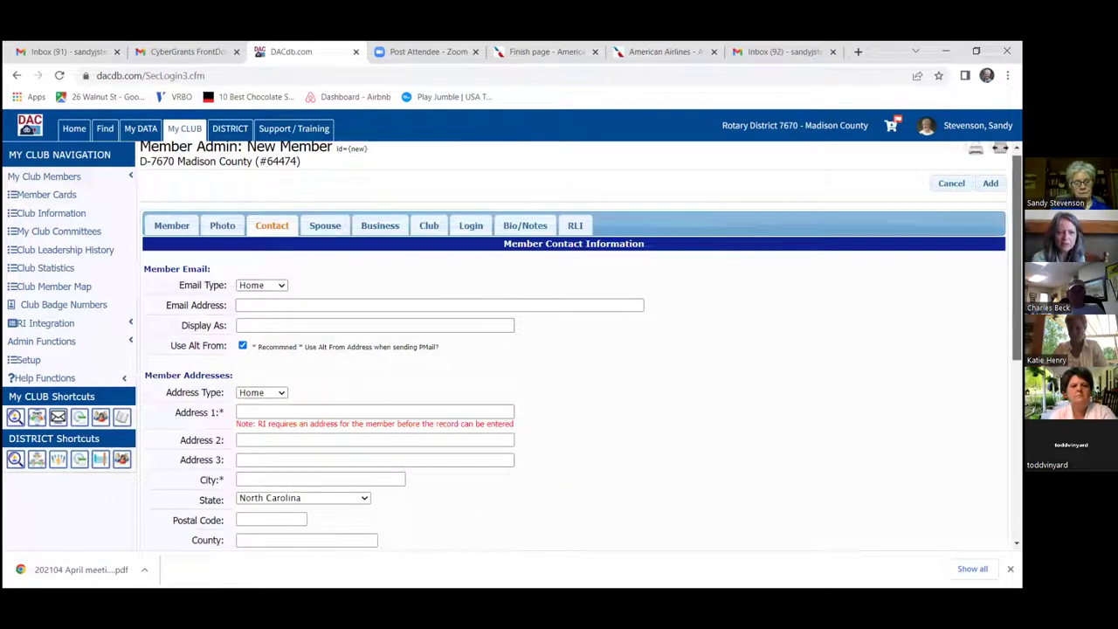
pyautogui.scroll(-1, 1016, 350)
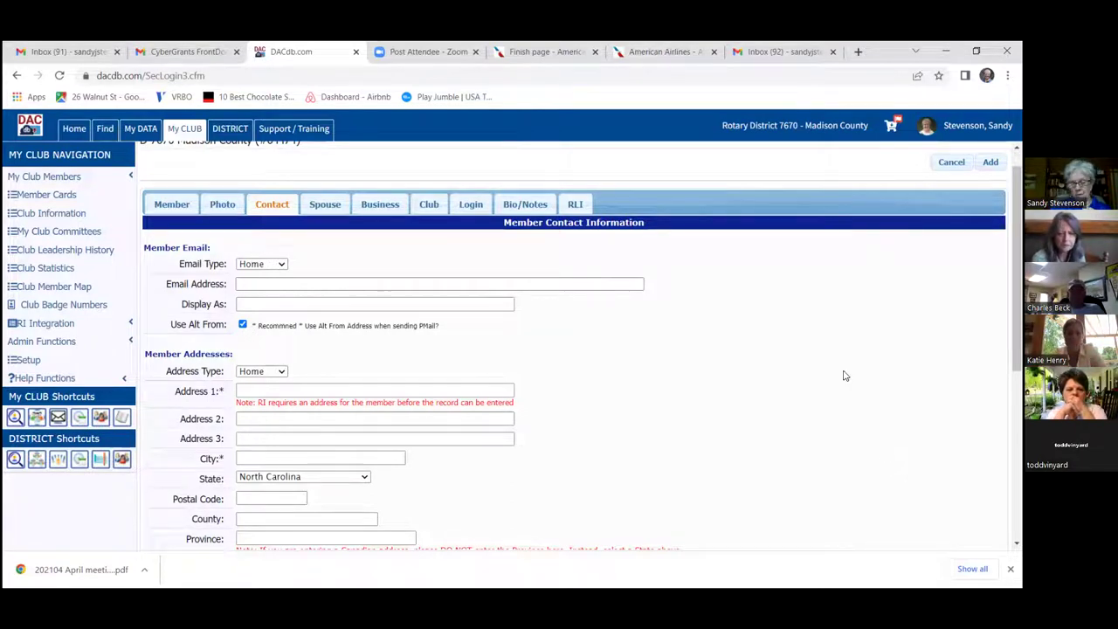
# - Review the Spouse, Business, Club and Login sections of the new member form
pyautogui.click(322, 206)
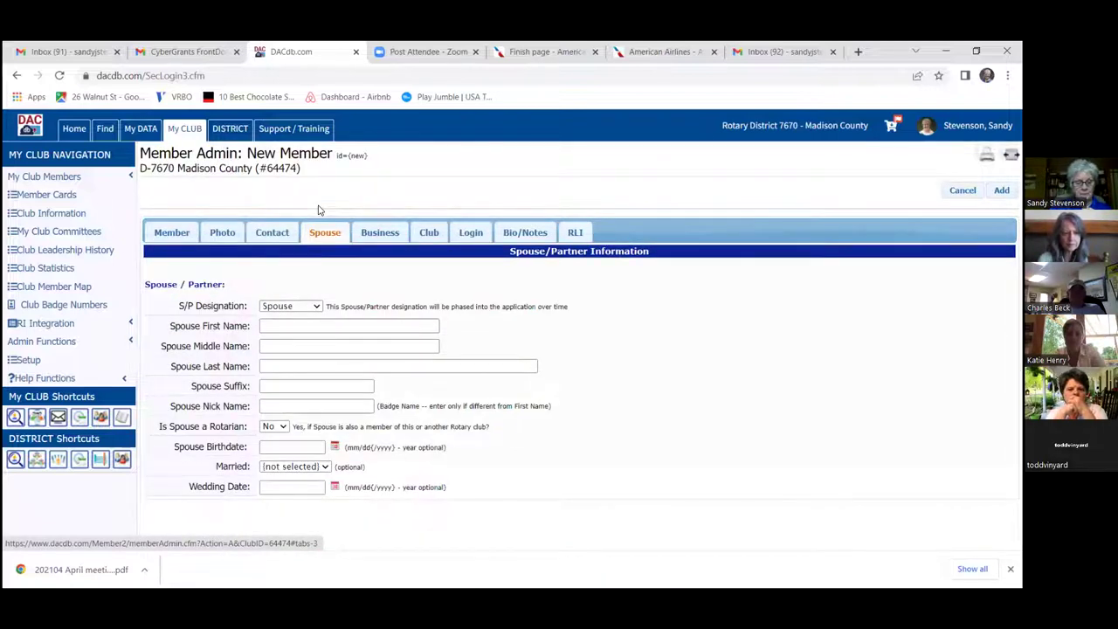
pyautogui.click(376, 234)
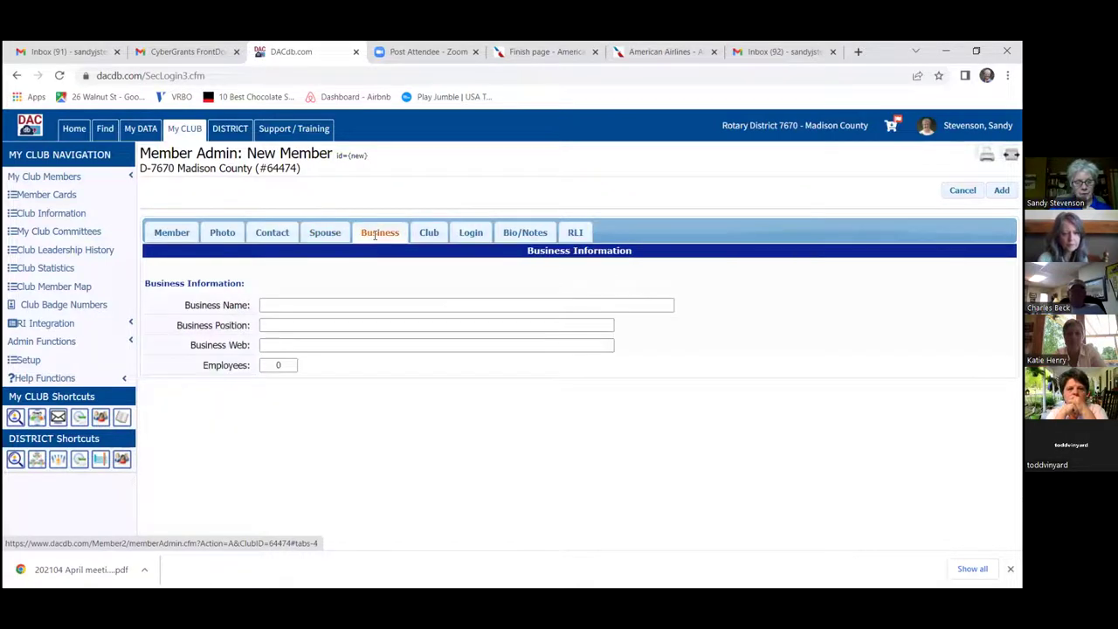
pyautogui.click(427, 233)
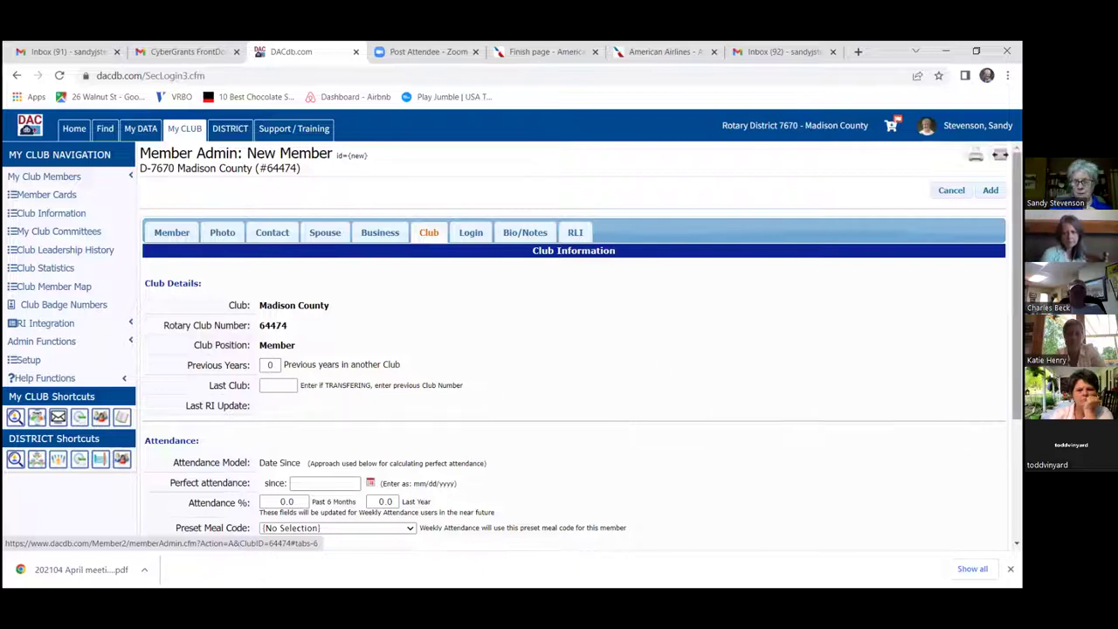
pyautogui.scroll(-2, 602, 375)
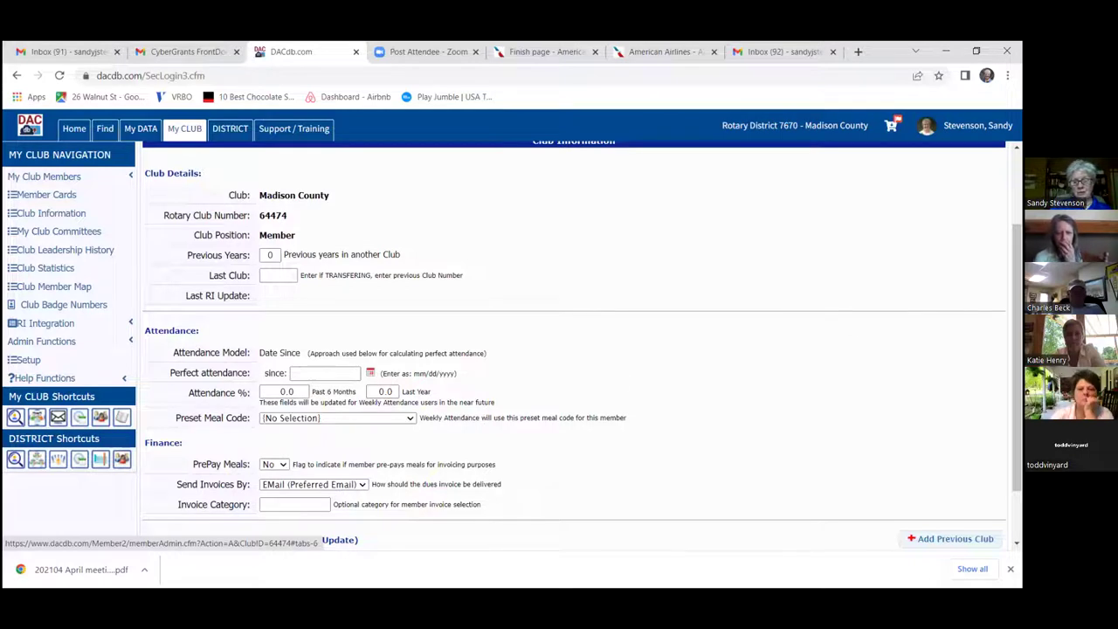
pyautogui.scroll(-1, 1017, 393)
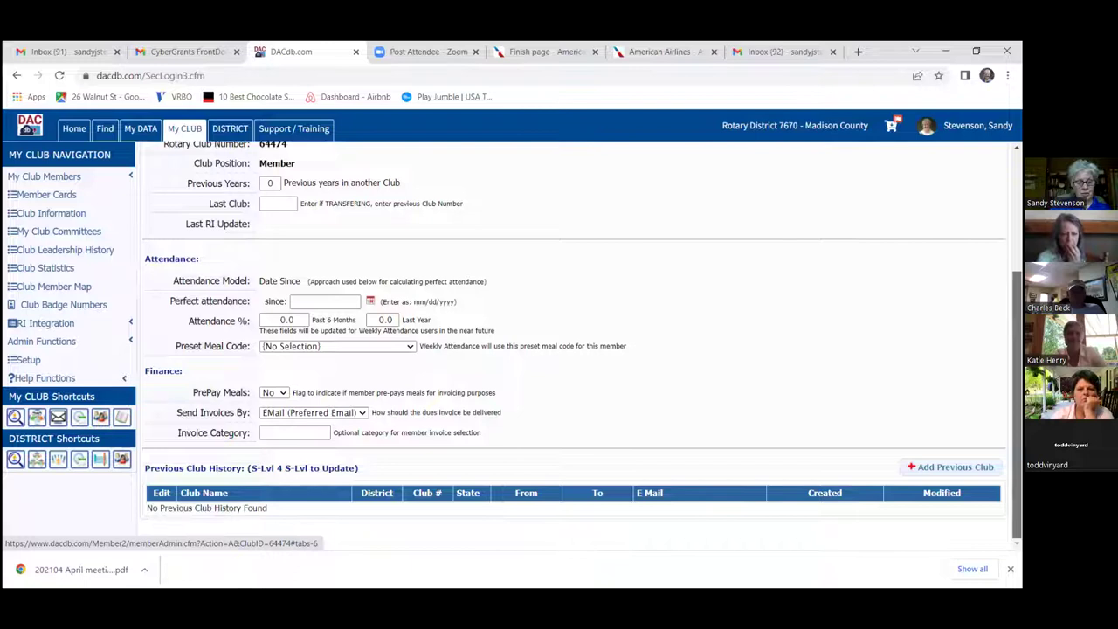
pyautogui.scroll(1, 1017, 393)
pyautogui.scroll(-1, 1017, 393)
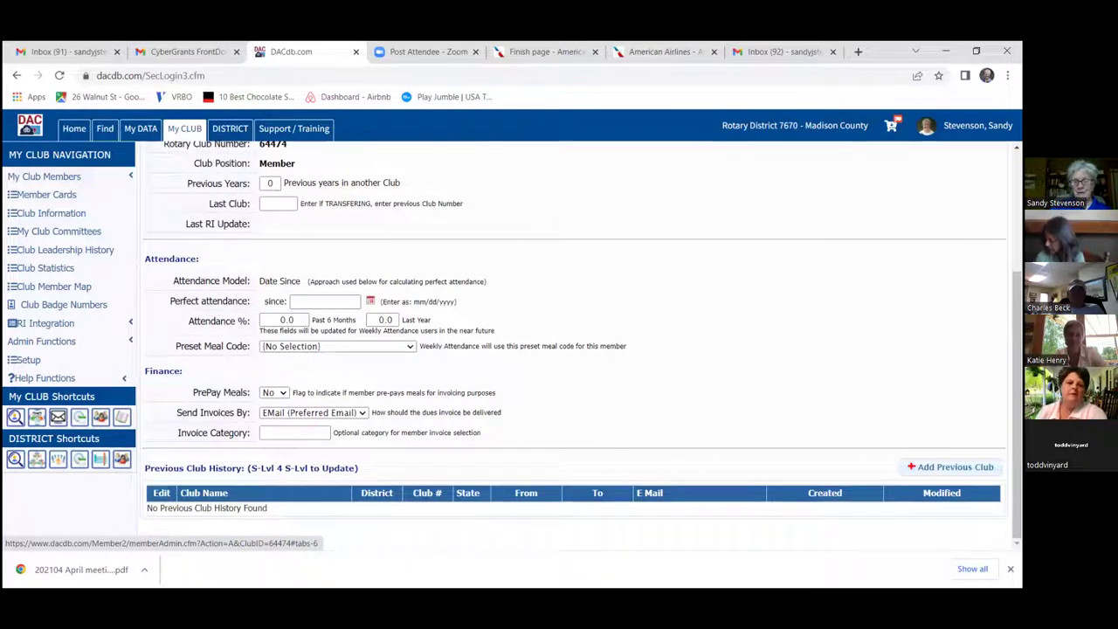
pyautogui.scroll(2, 1017, 394)
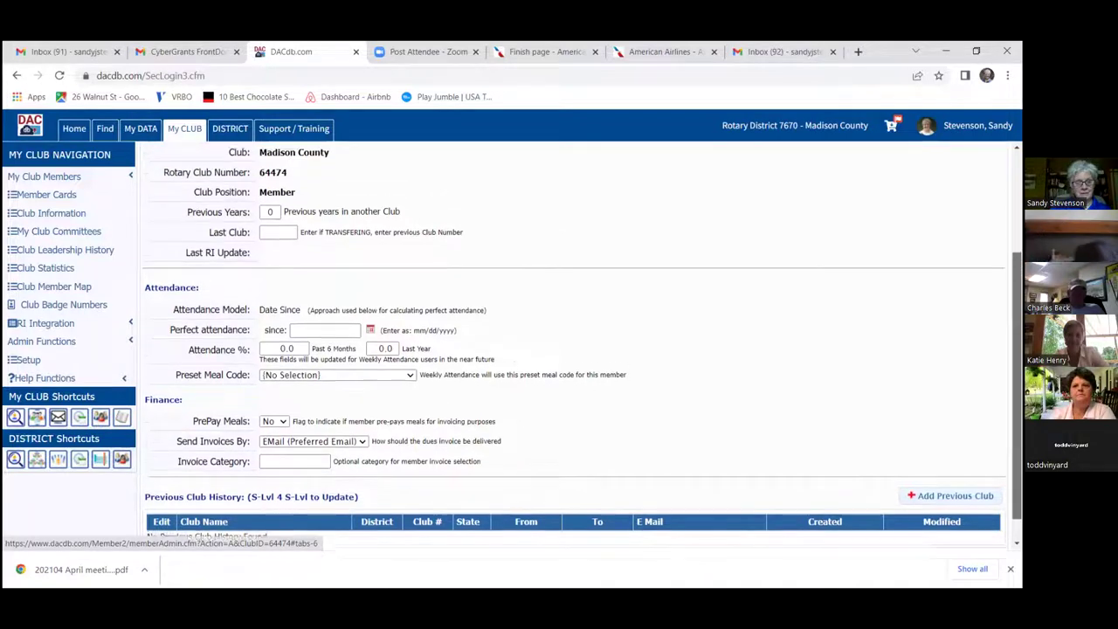
pyautogui.scroll(1, 581, 240)
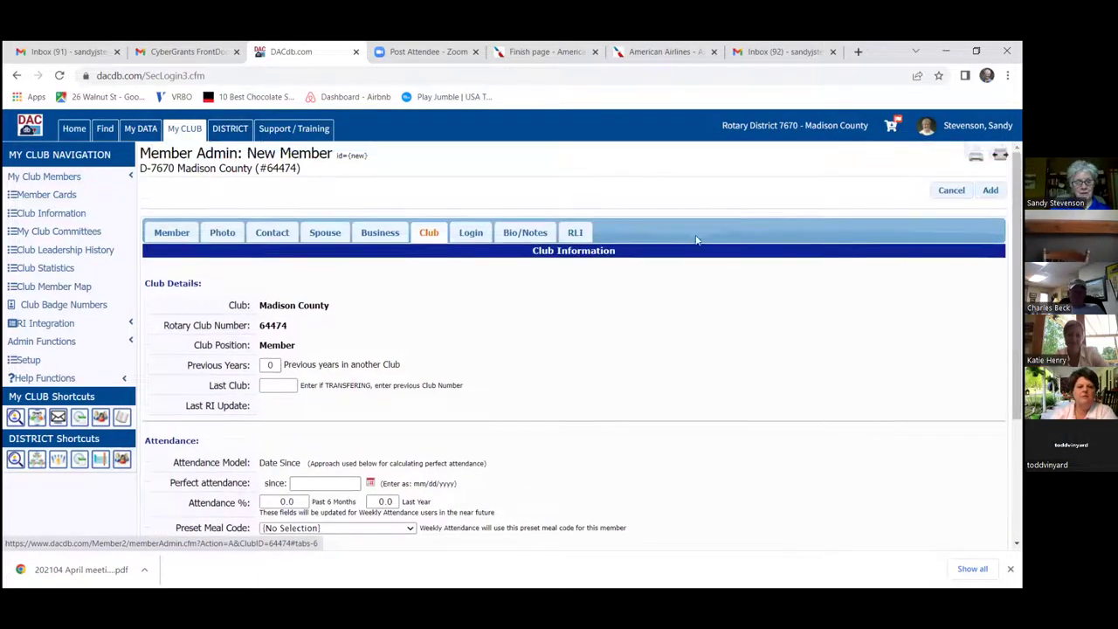
pyautogui.click(470, 234)
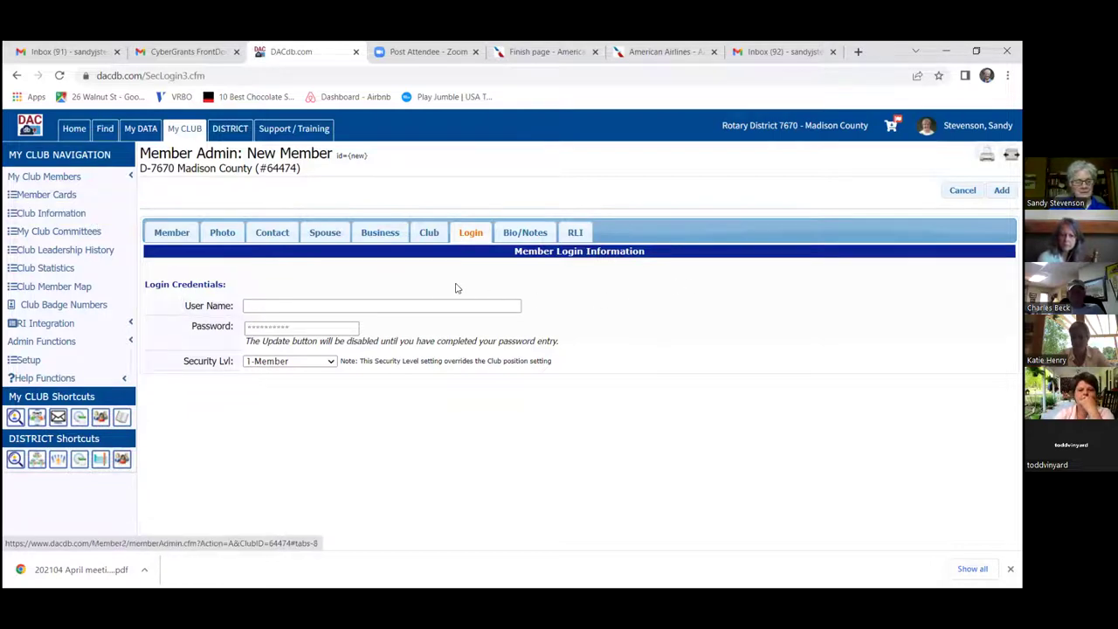
# - Leave the new member form, open the Member Listing and view the Member Information of the fourth member listed
pyautogui.click(94, 347)
pyautogui.click(80, 359)
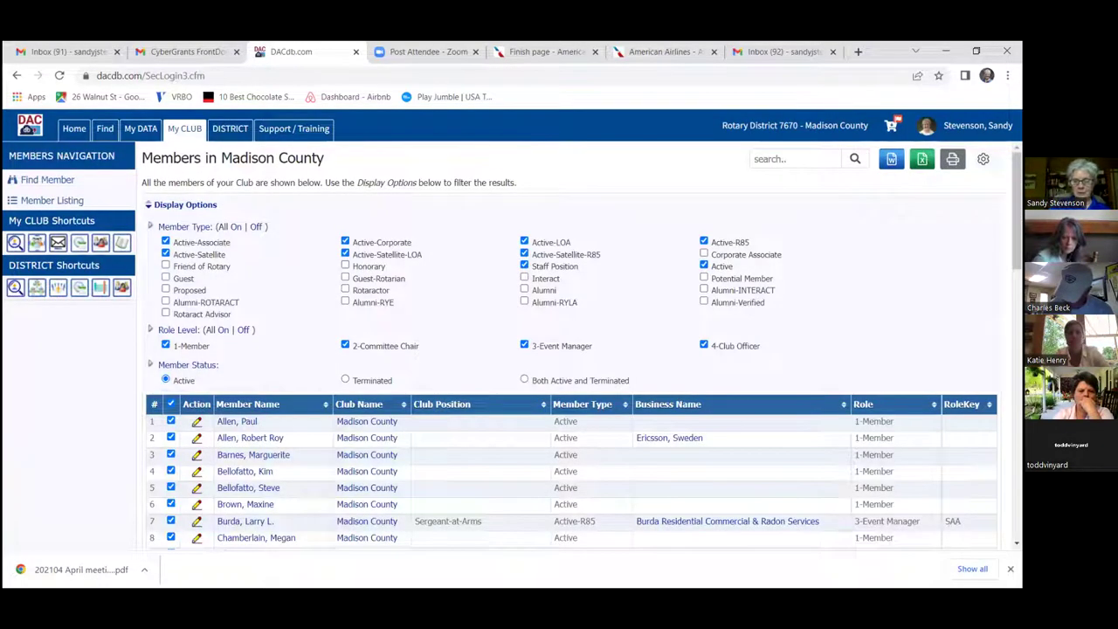
pyautogui.scroll(-5, 208, 320)
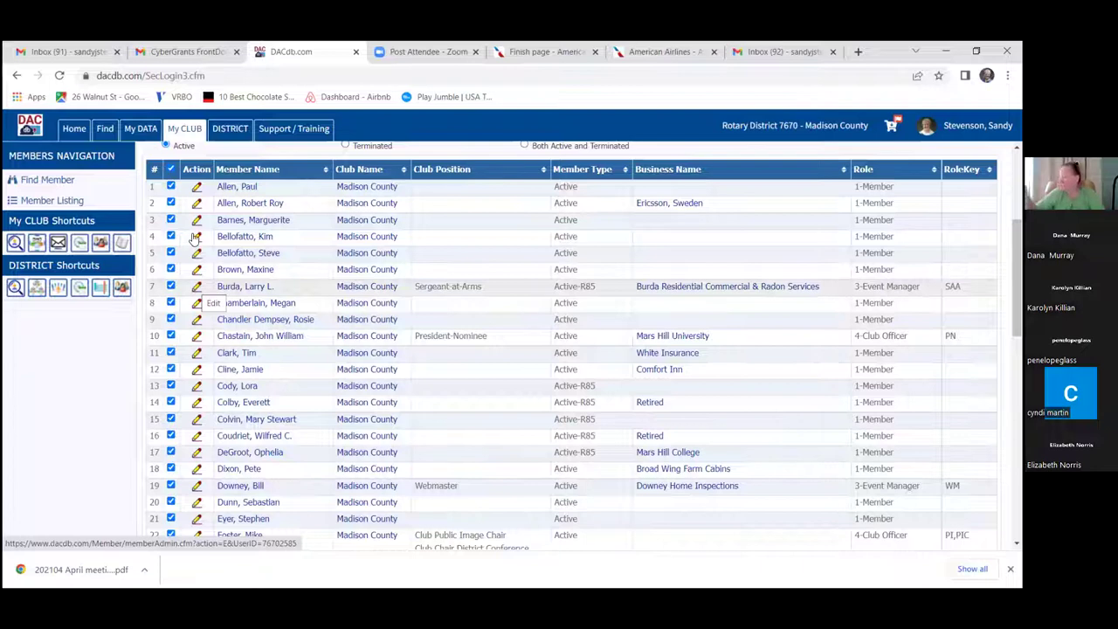
pyautogui.click(231, 239)
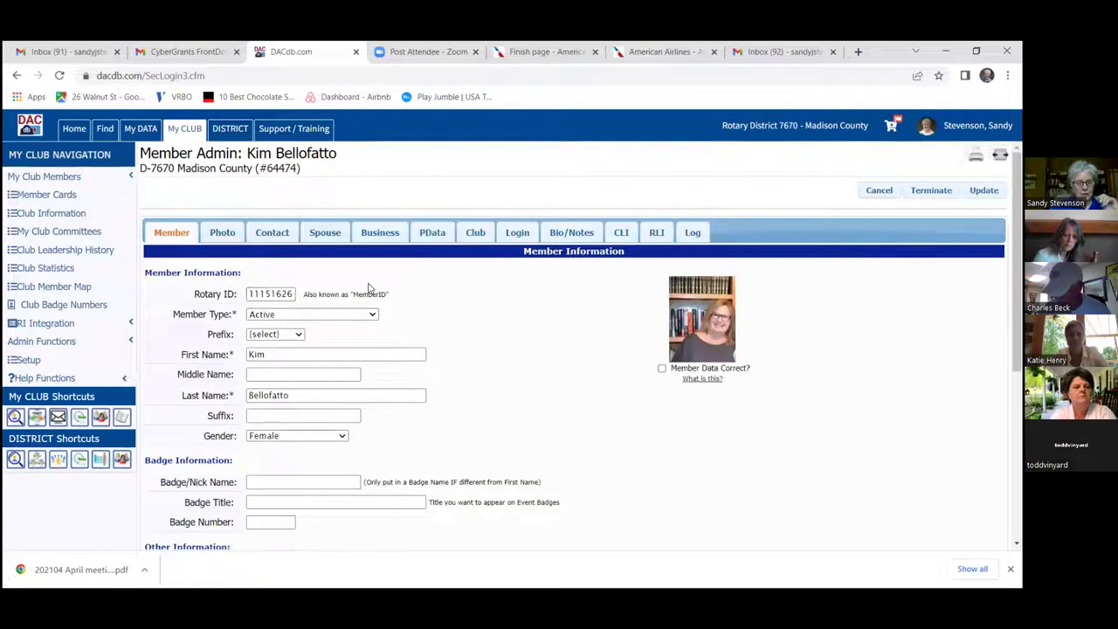
pyautogui.scroll(-2, 577, 349)
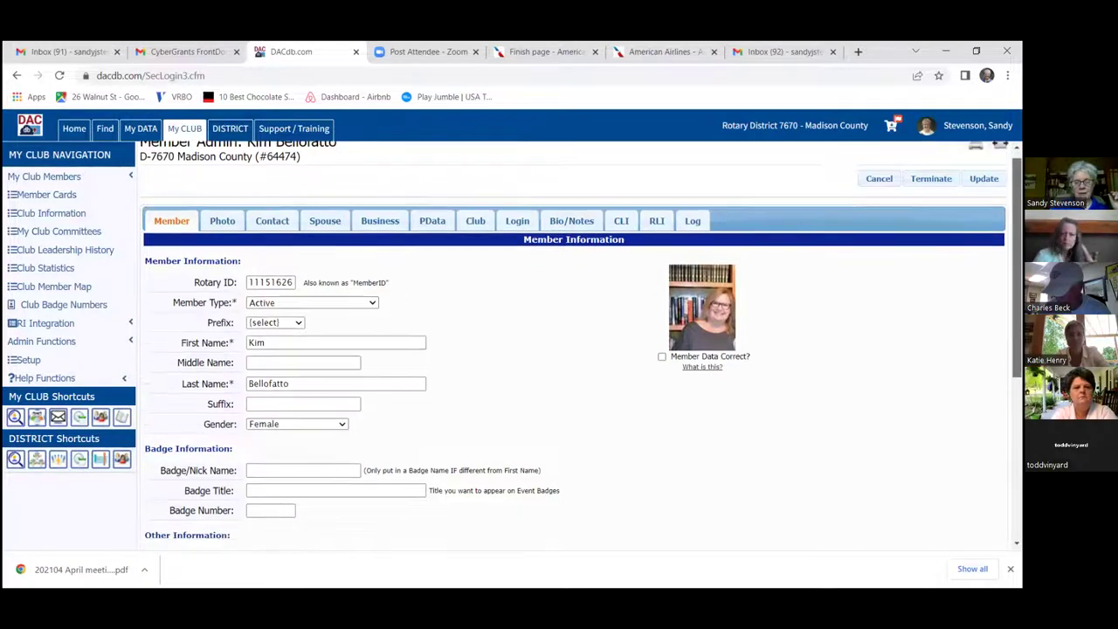
pyautogui.scroll(1, 407, 242)
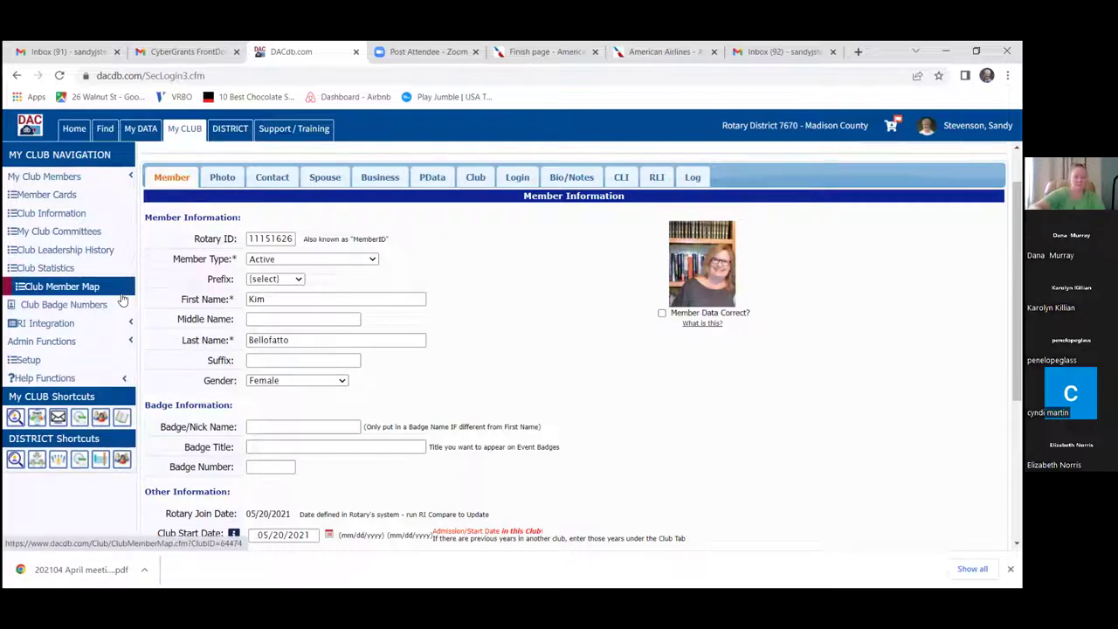
# - Open Edit Club Positions, check the selectable OrgYear values, and look through the members' 2021-22 positions
pyautogui.click(79, 341)
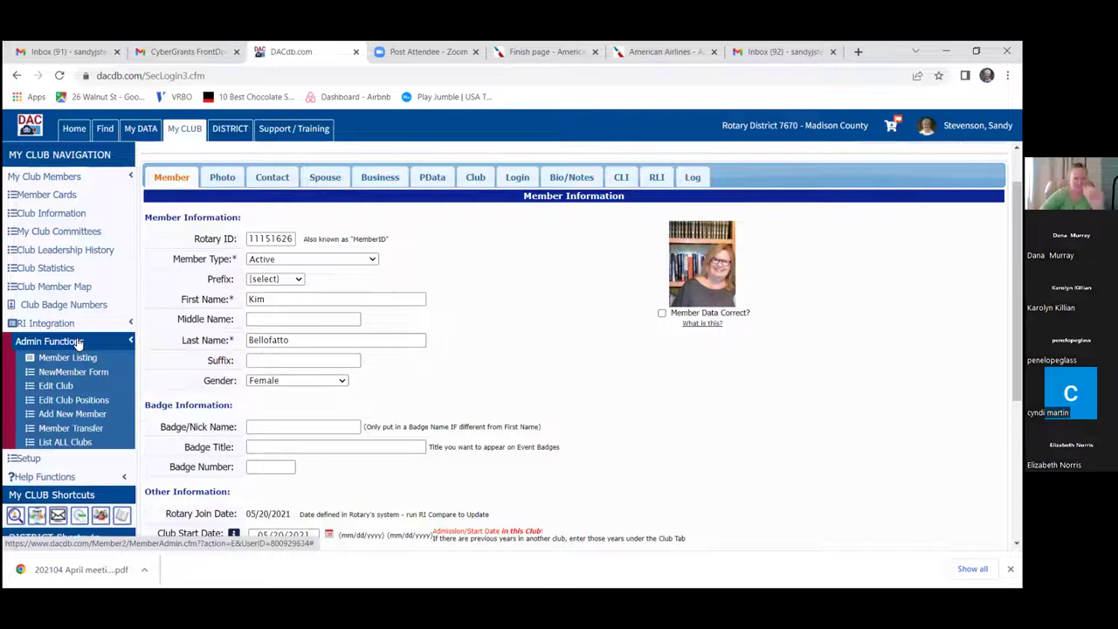
pyautogui.click(64, 401)
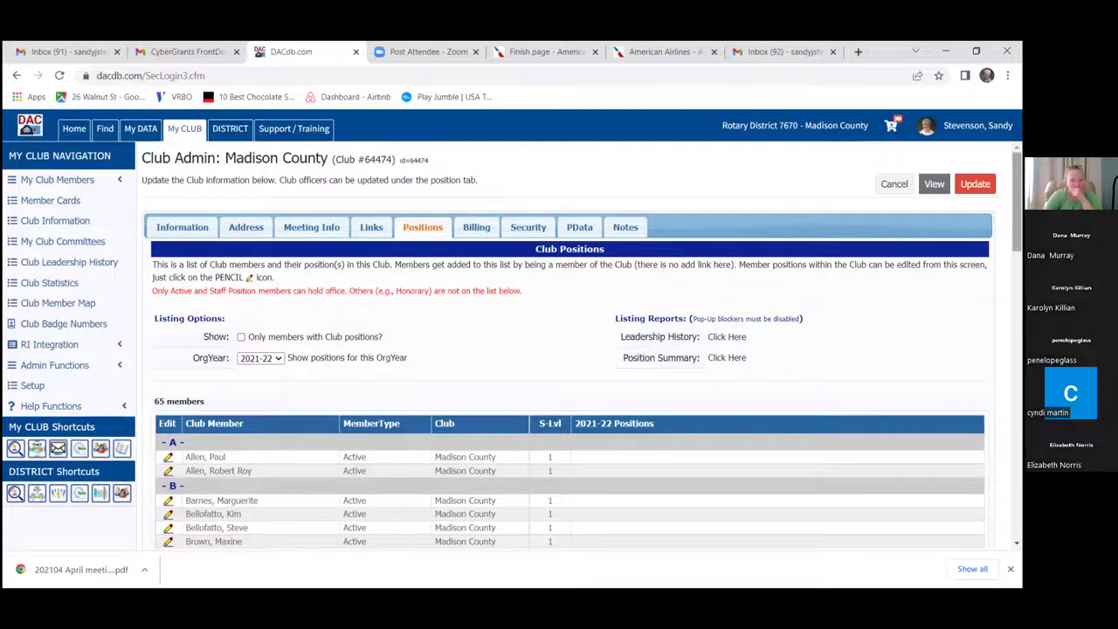
pyautogui.scroll(-3, 568, 349)
pyautogui.scroll(1, 269, 224)
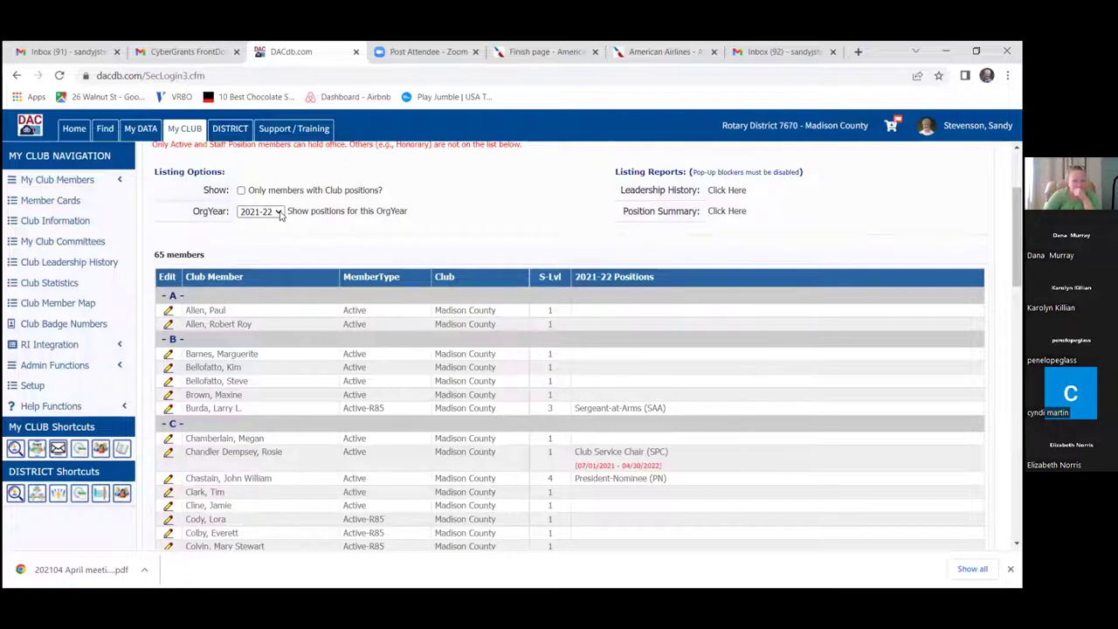
pyautogui.click(279, 212)
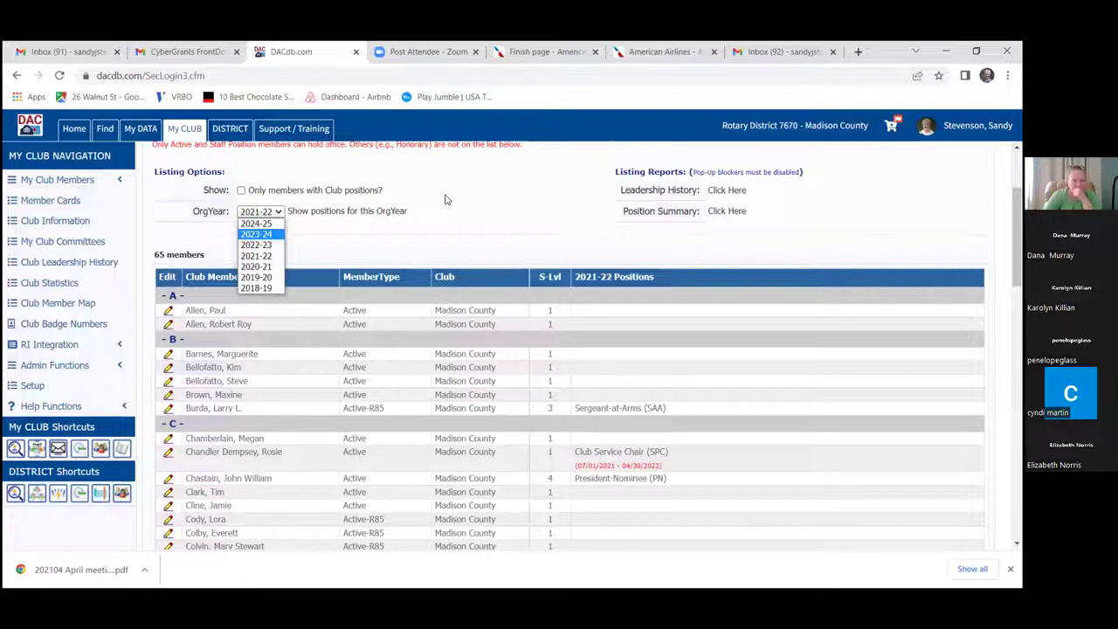
pyautogui.click(540, 368)
pyautogui.scroll(-10, 568, 367)
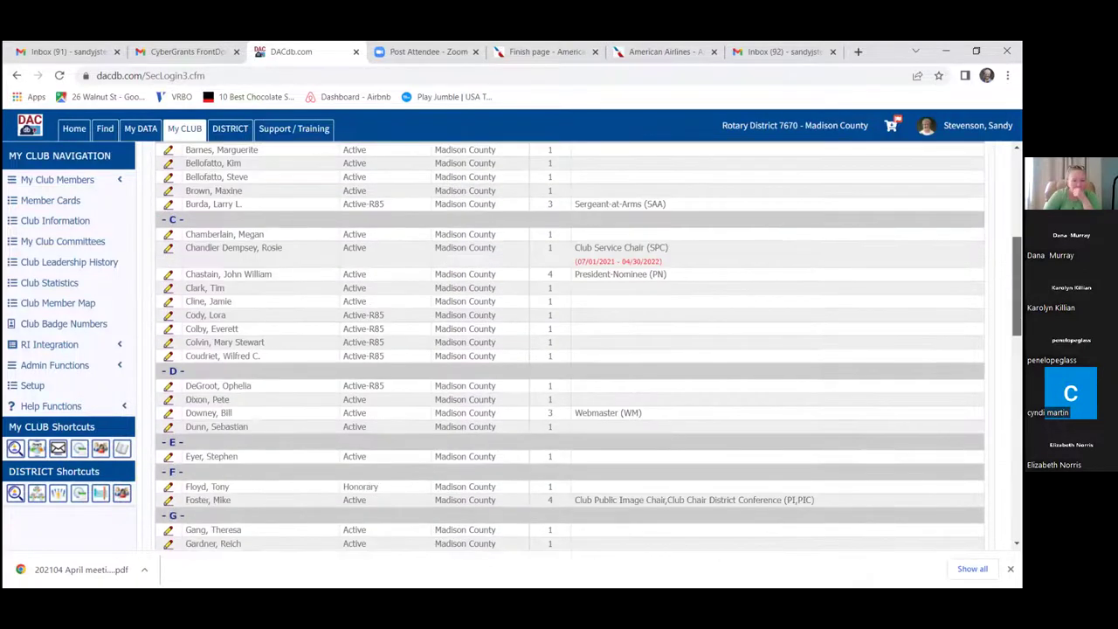
pyautogui.scroll(-4, 568, 367)
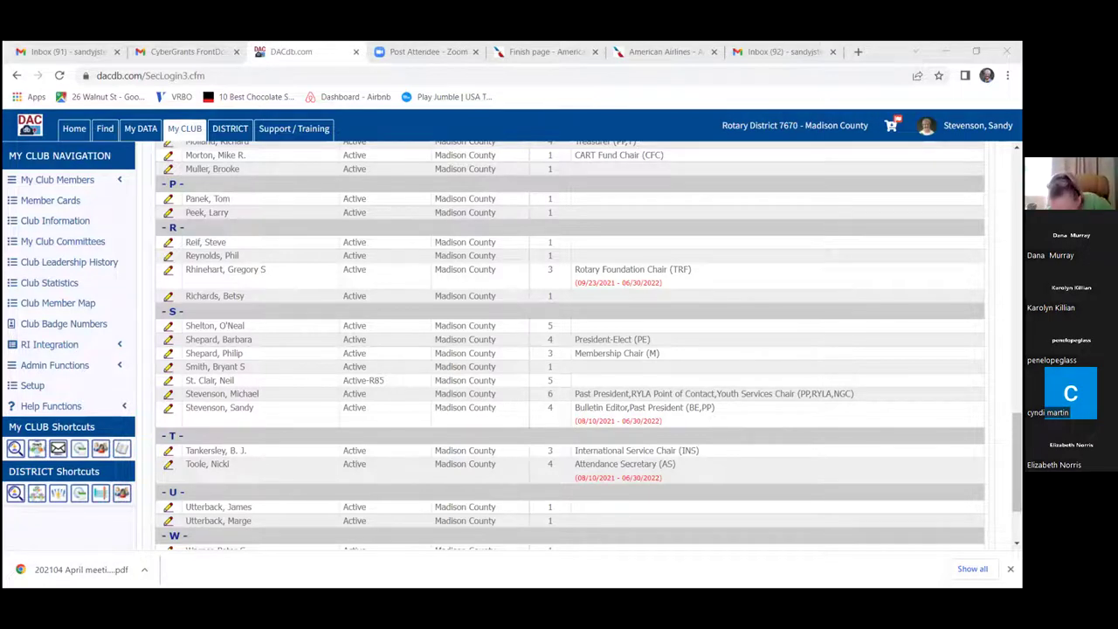
pyautogui.click(870, 302)
pyautogui.click(91, 405)
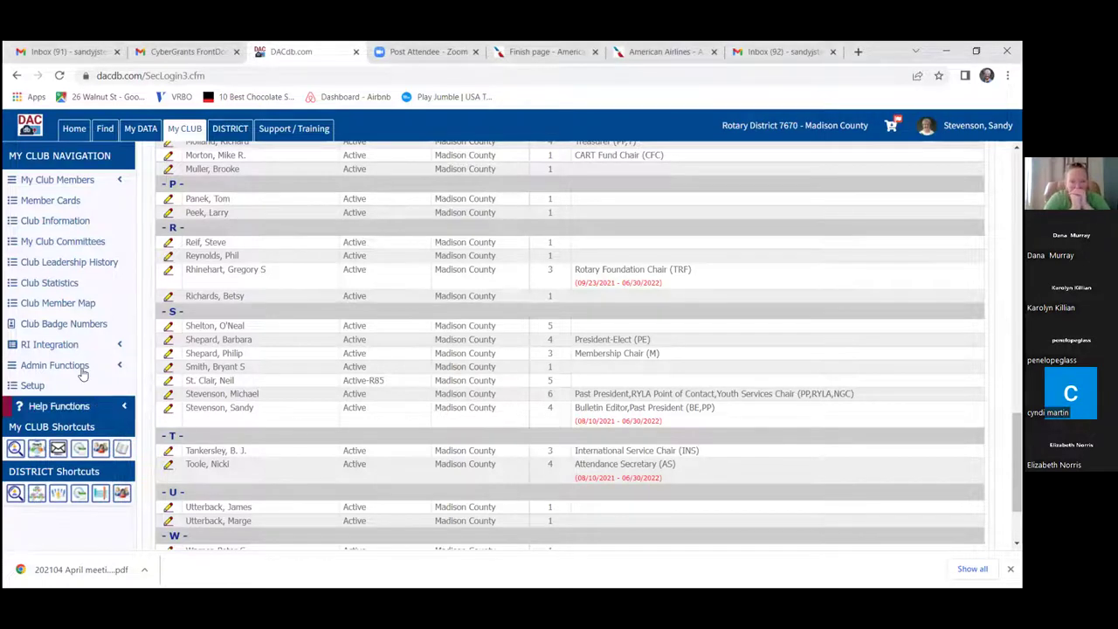